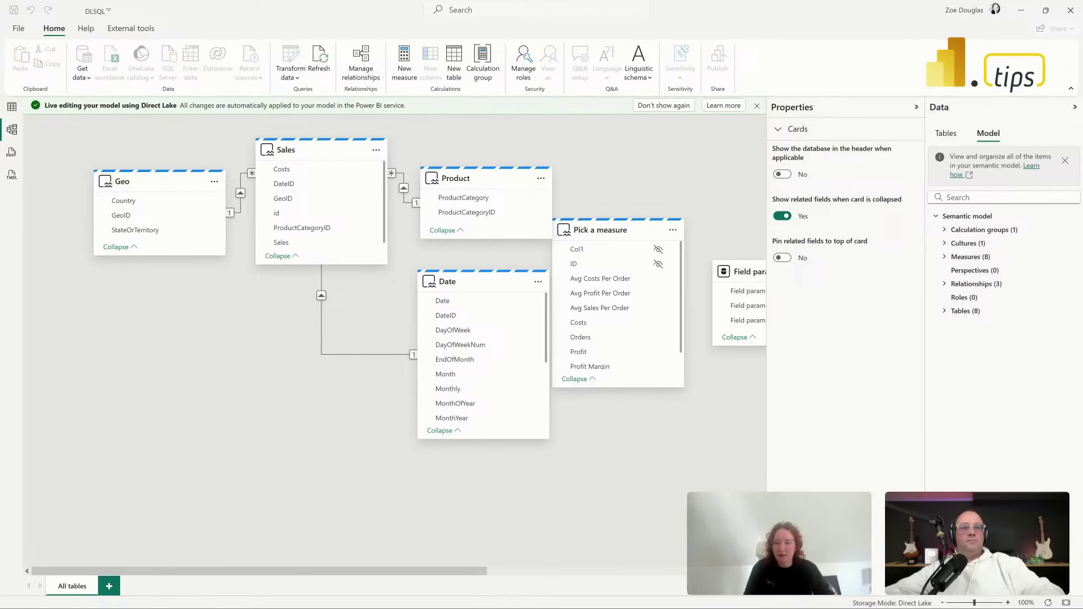
key("alt+Tab")
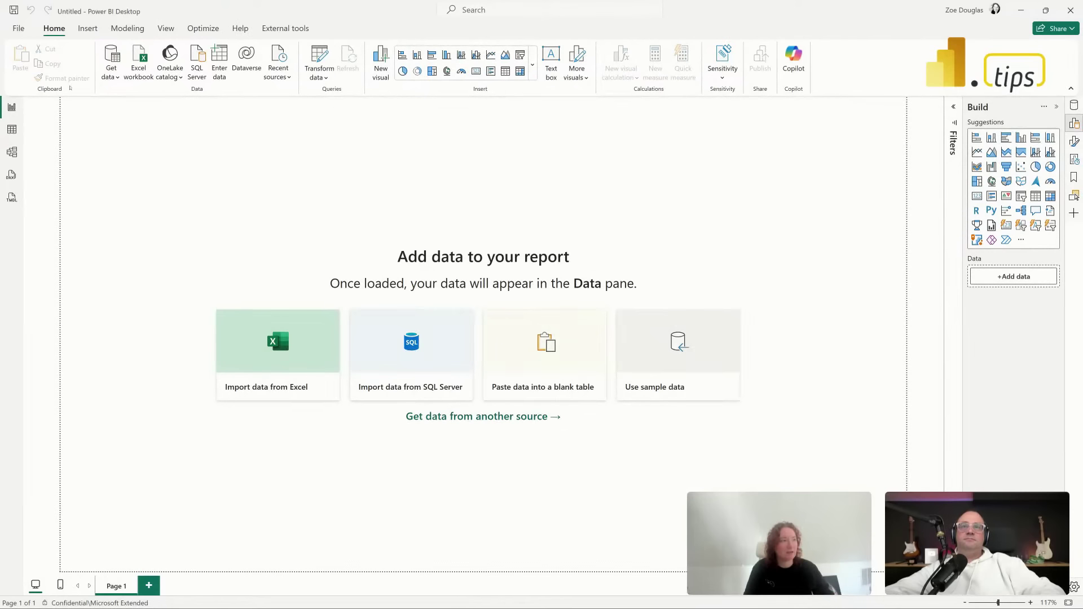
left_click(177, 78)
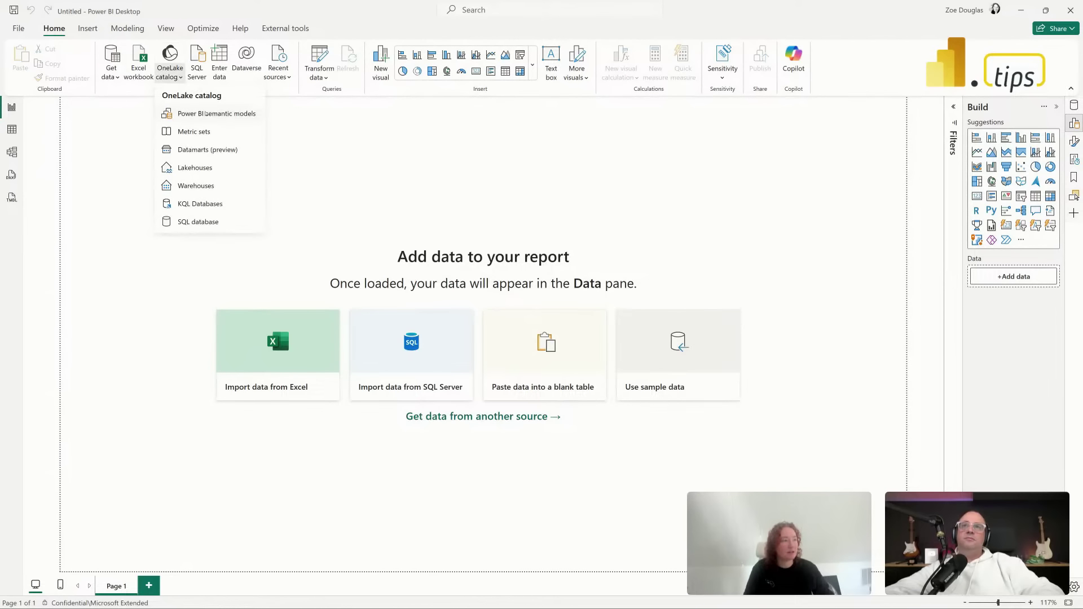
left_click(300, 146)
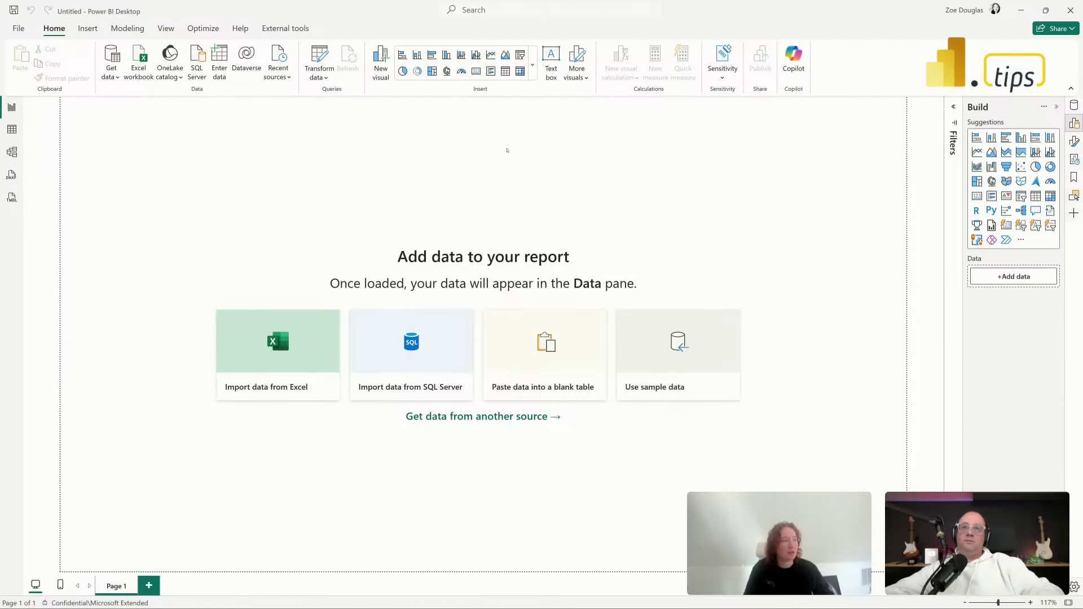
- Switch to the Microsoft Fabric Community Conference 2025 workspace in the browser and filter its items by the Store task
key("alt+Tab")
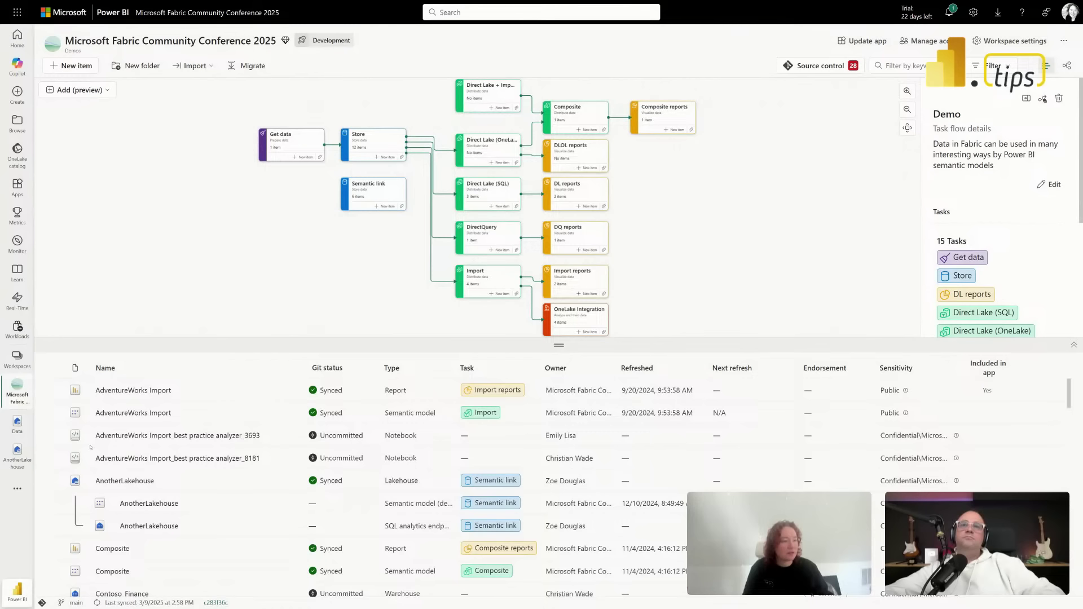
left_click(377, 137)
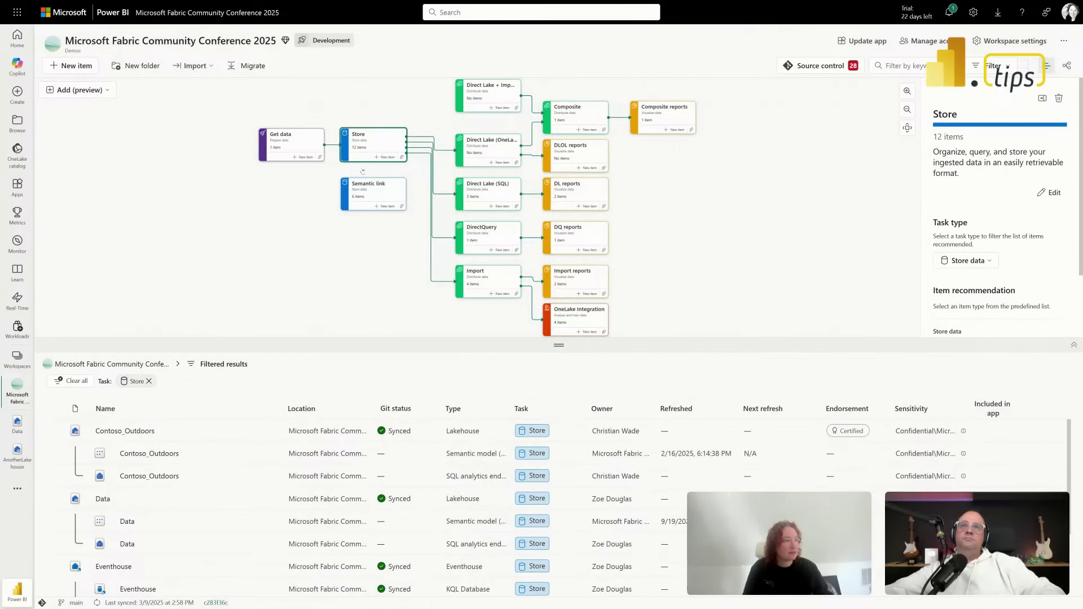
left_click(207, 464)
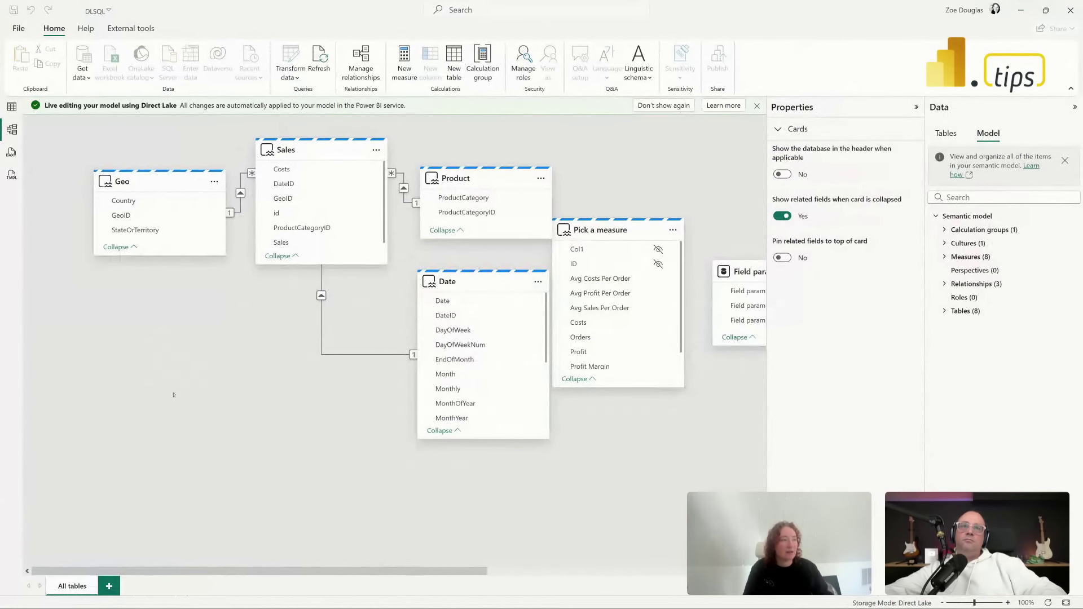
- Enable Assume referential integrity on the relationship between Sales and Geo on GeoID and apply the change
left_click(241, 204)
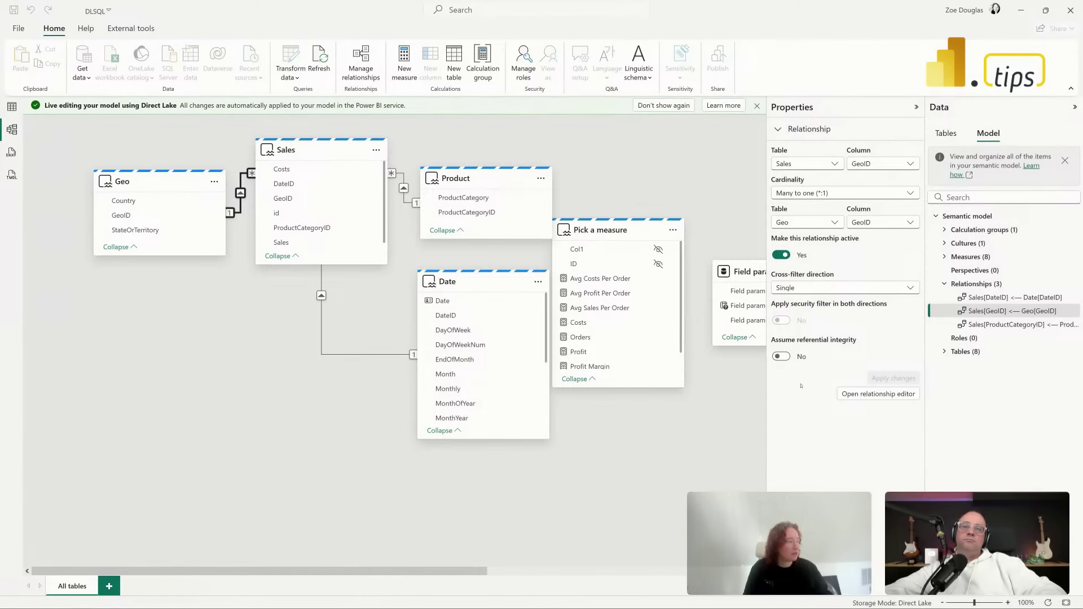
left_click(782, 357)
left_click(878, 378)
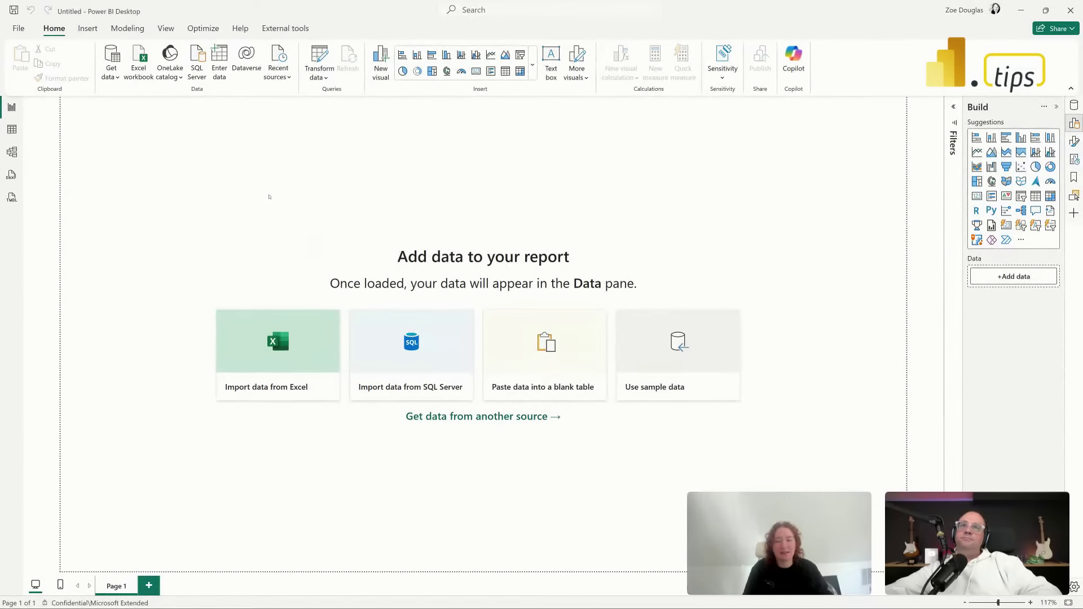
- Browse the lakehouses in the OneLake catalog from the untitled report and select the Data lakehouse located in Demo Workspace
left_click(176, 78)
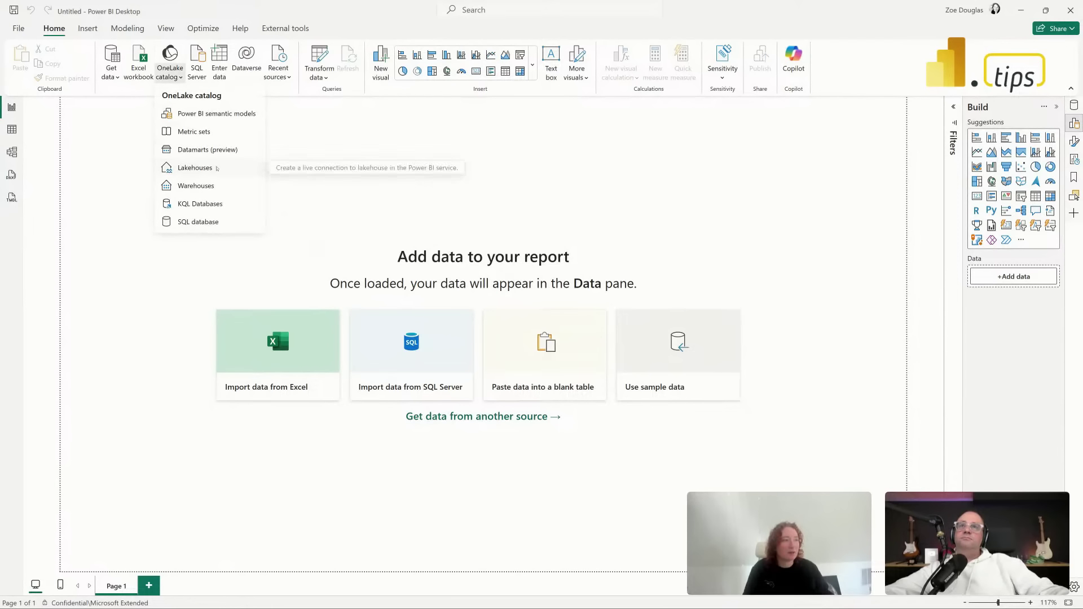
key("Escape")
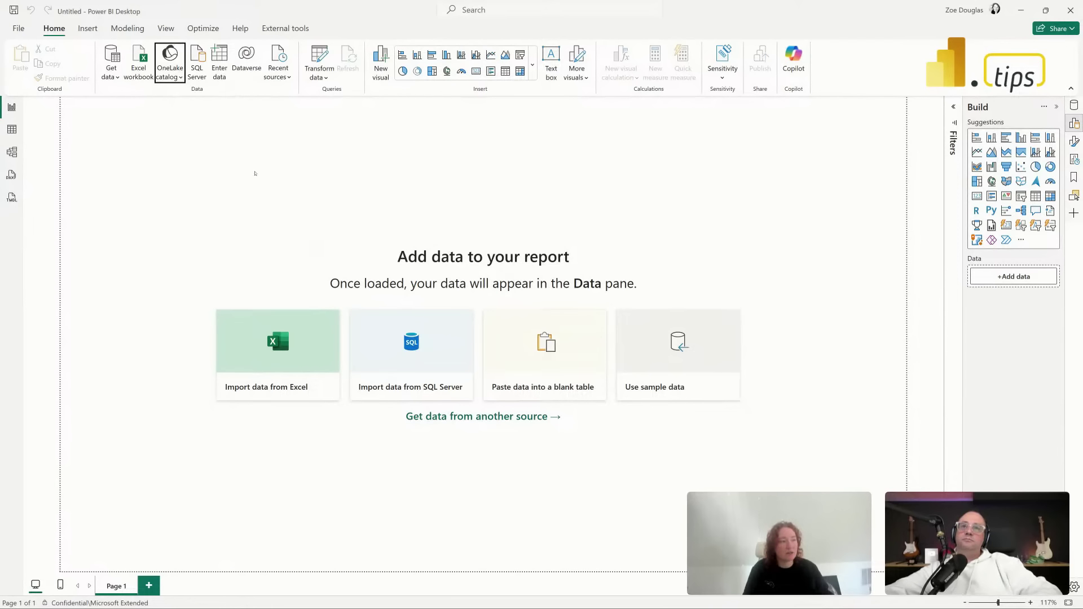
key("Return")
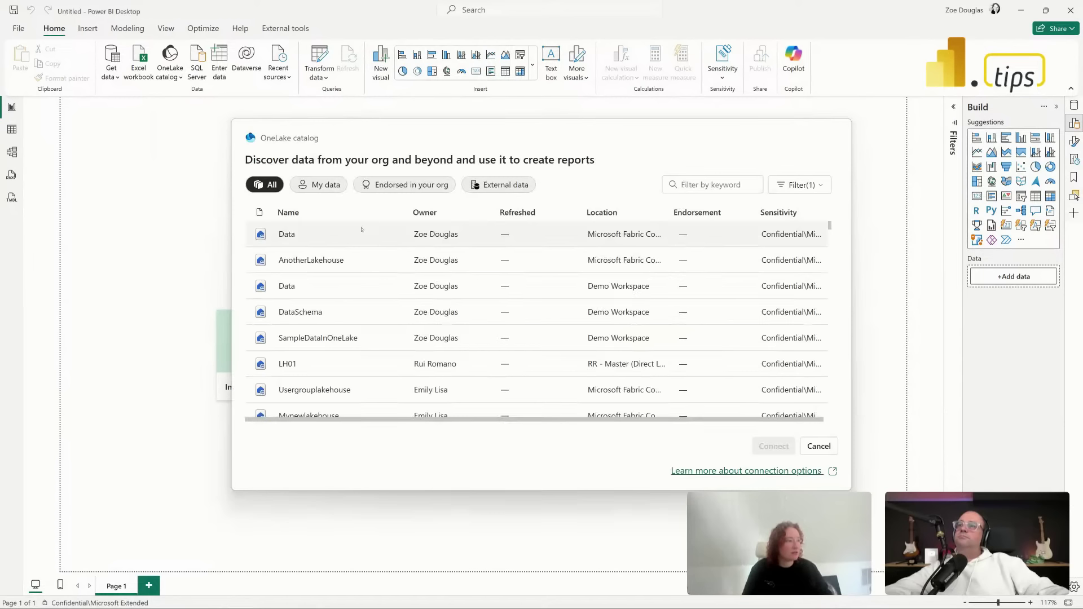
left_click(350, 231)
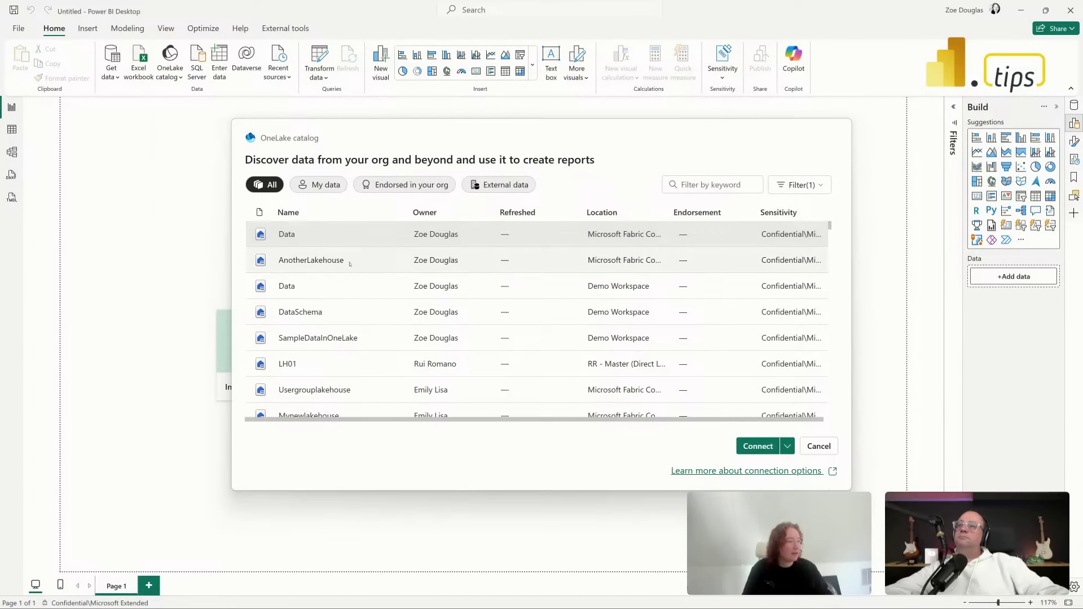
left_click(350, 285)
- Check the catalog's item type filter and connect to the selected Data lakehouse using the Connect to OneLake option
left_click(815, 186)
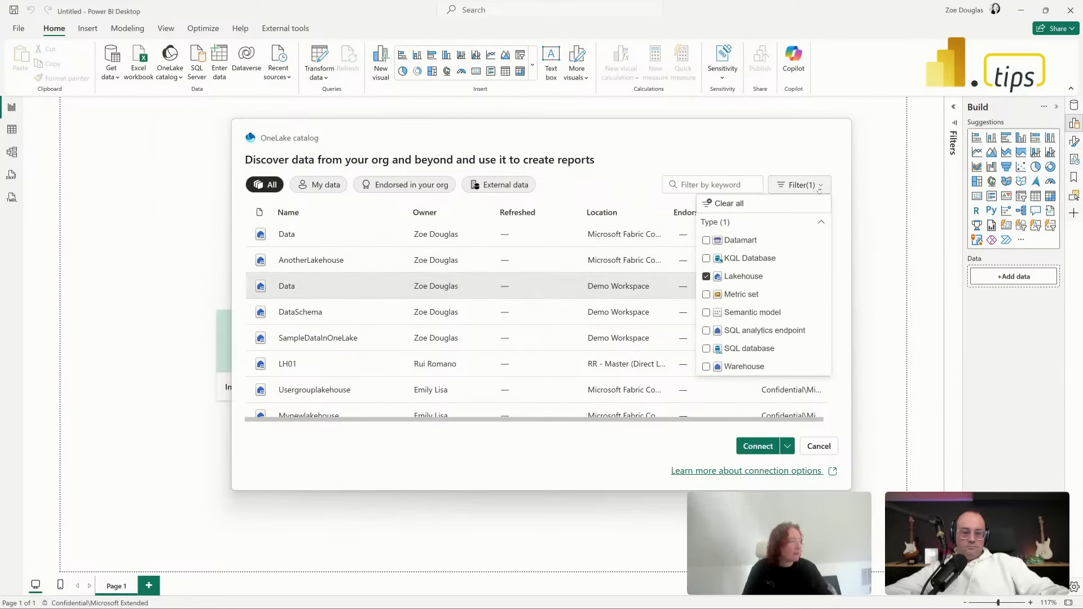
left_click(815, 186)
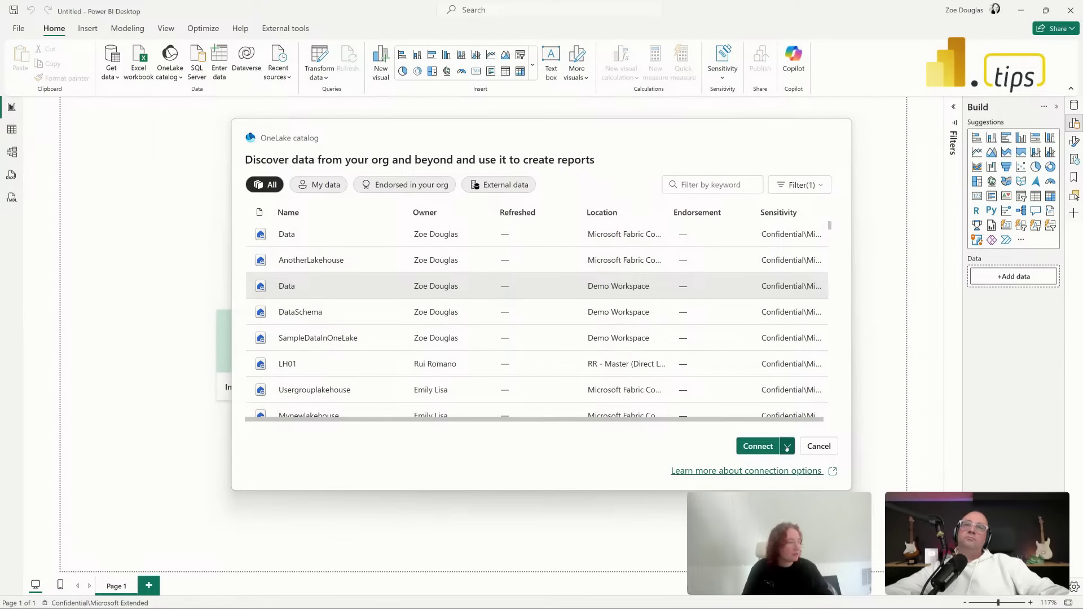
left_click(787, 447)
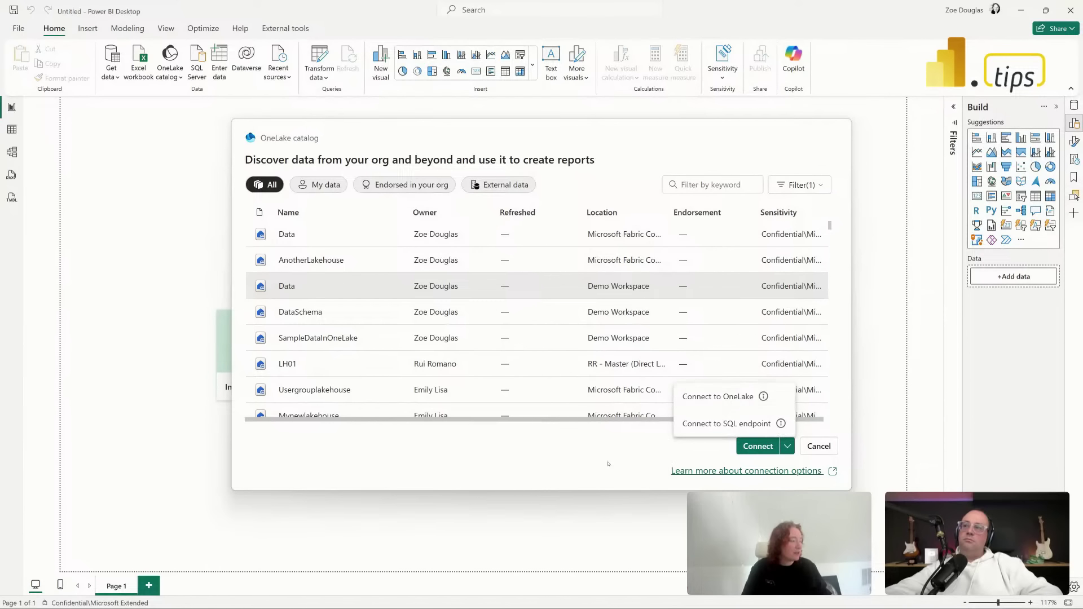
left_click(726, 397)
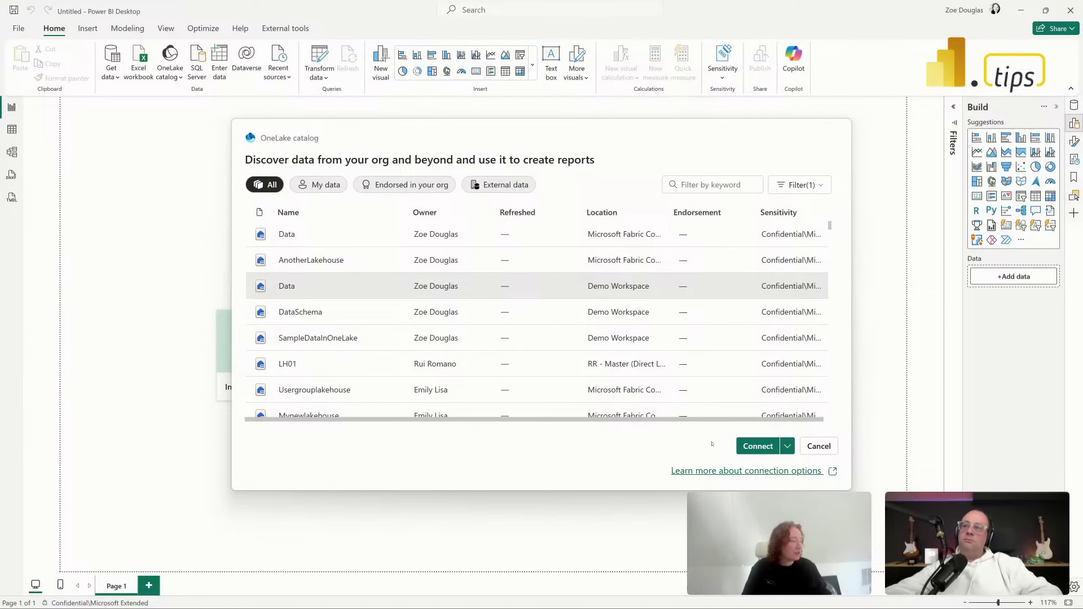
left_click(746, 446)
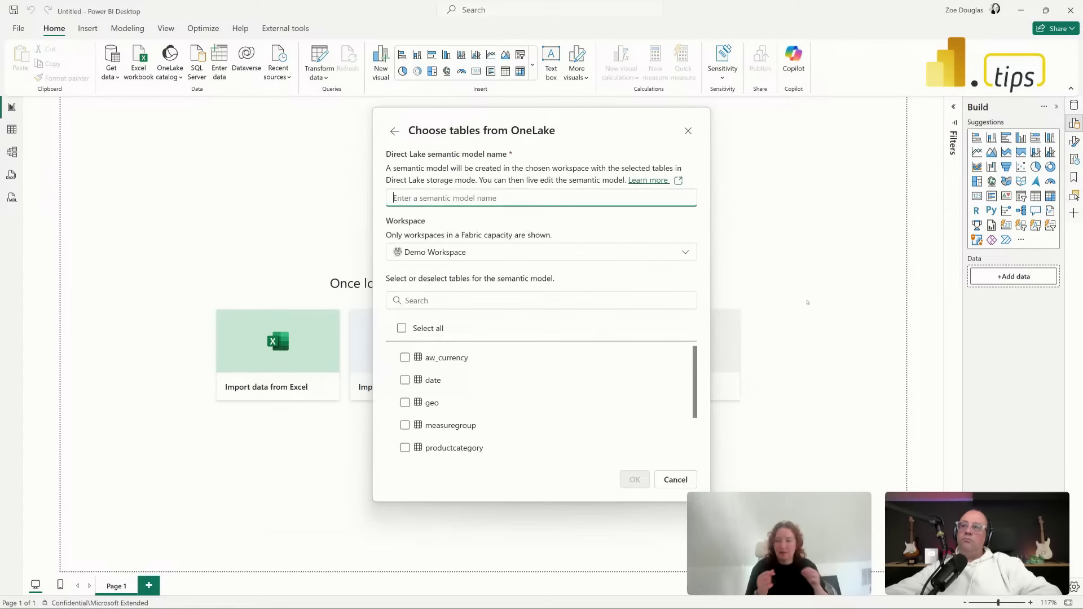
- Name the new semantic model "Direct Lake semantic model on OneLake"
type("D")
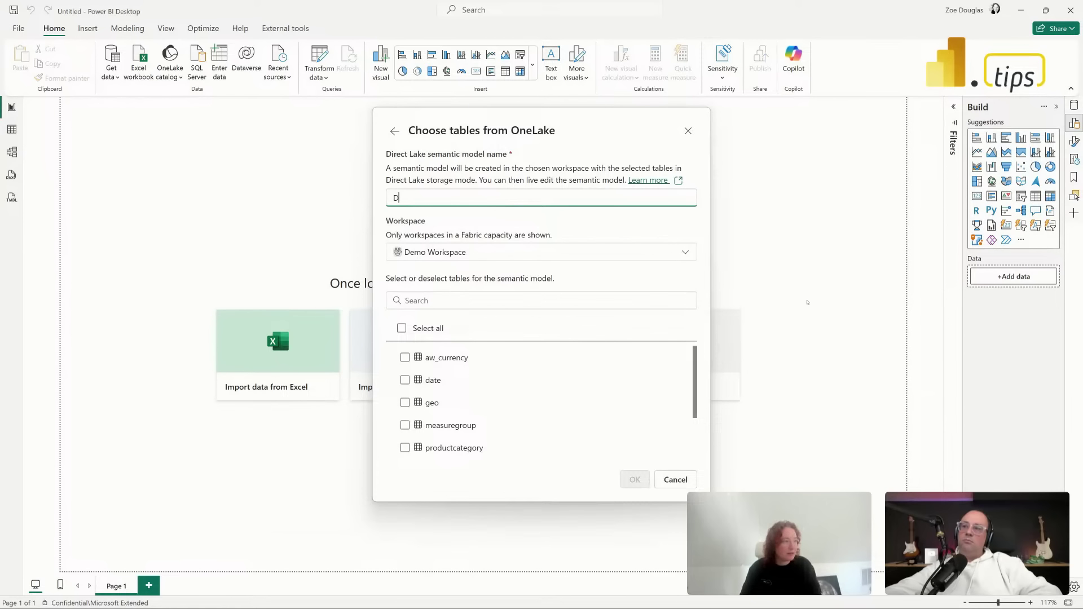
type("irect L")
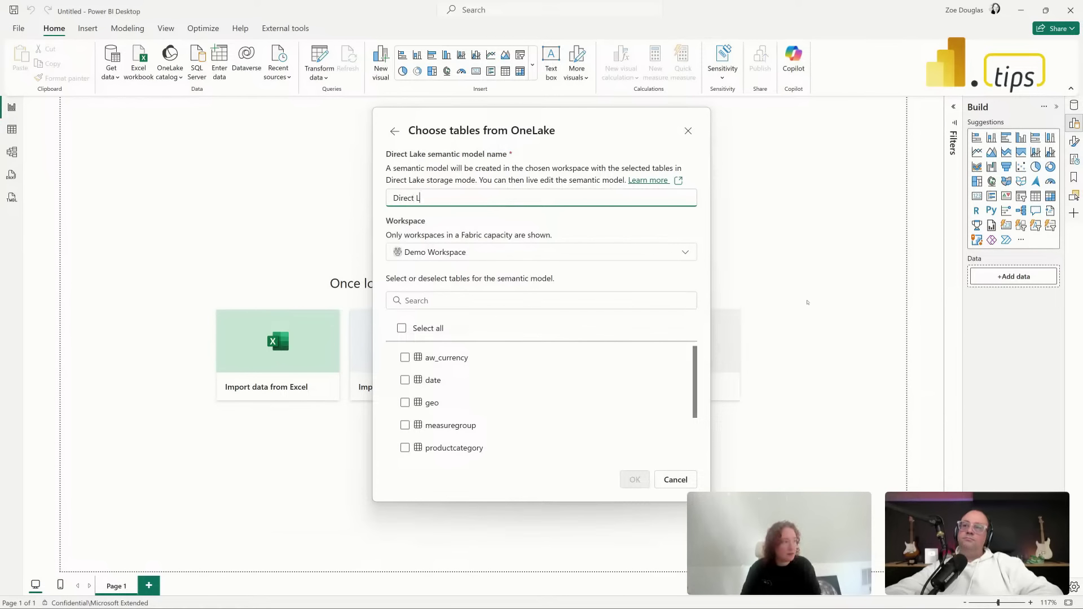
type("ake semantic model ")
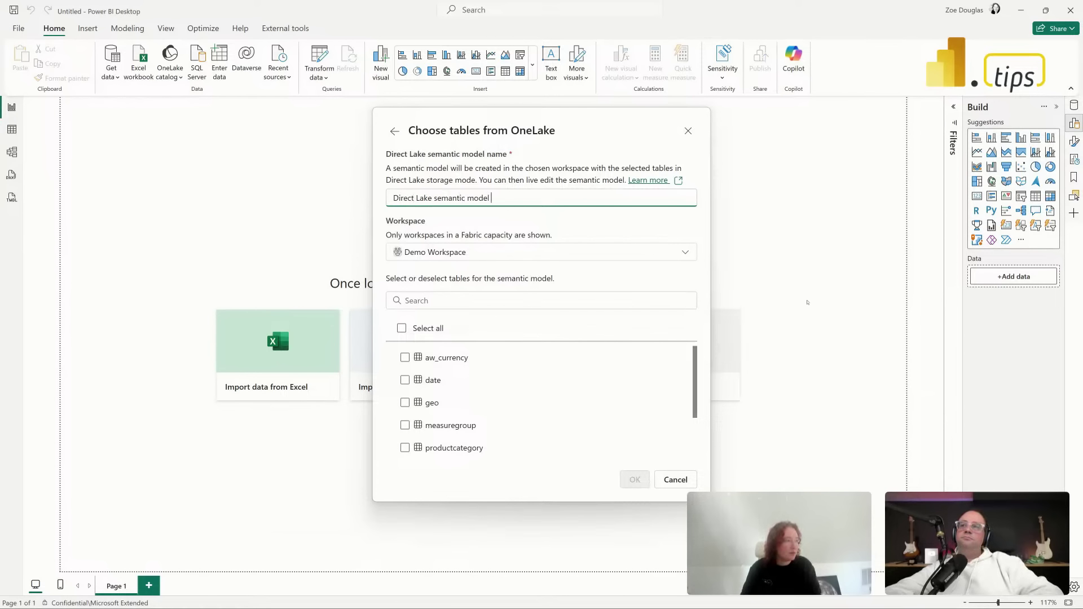
type("on OneLake")
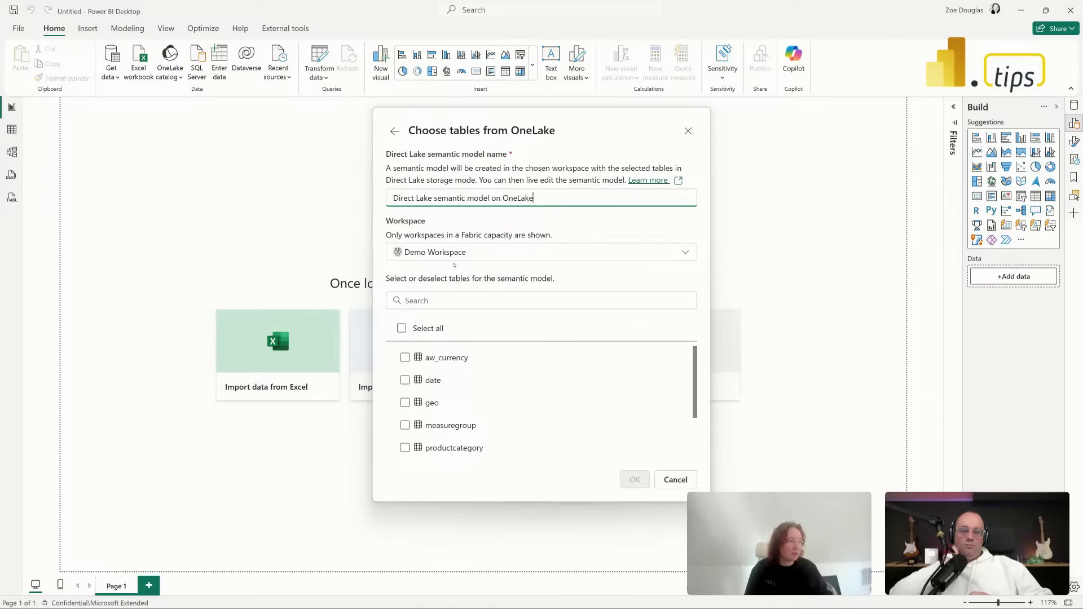
- Include the date, geo, measuregroup, productcategory and sales_1 tables and create the semantic model
left_click(405, 380)
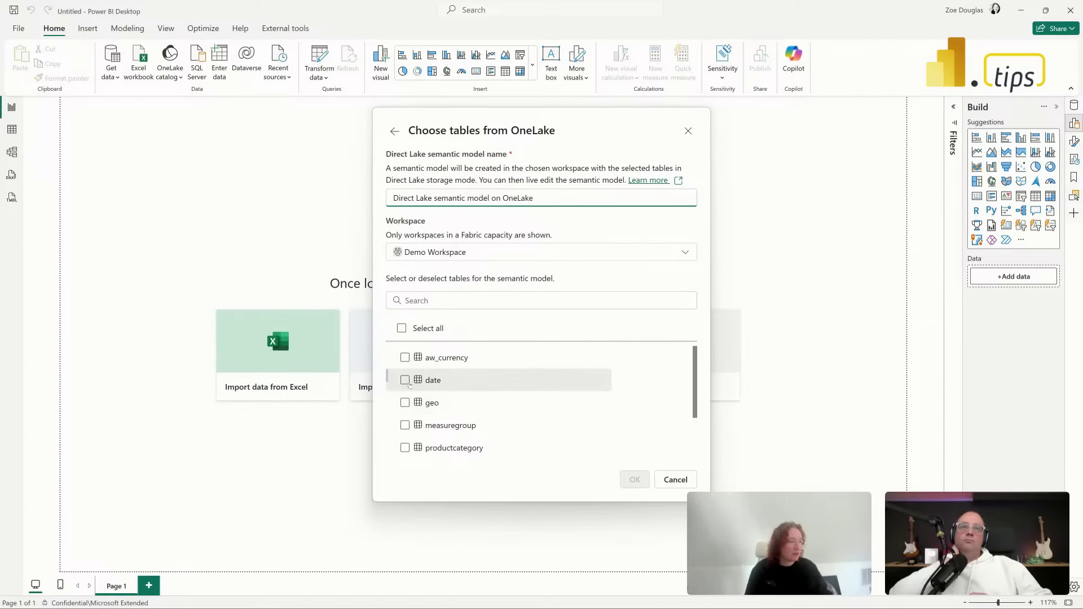
left_click(405, 402)
left_click(405, 425)
left_click(405, 447)
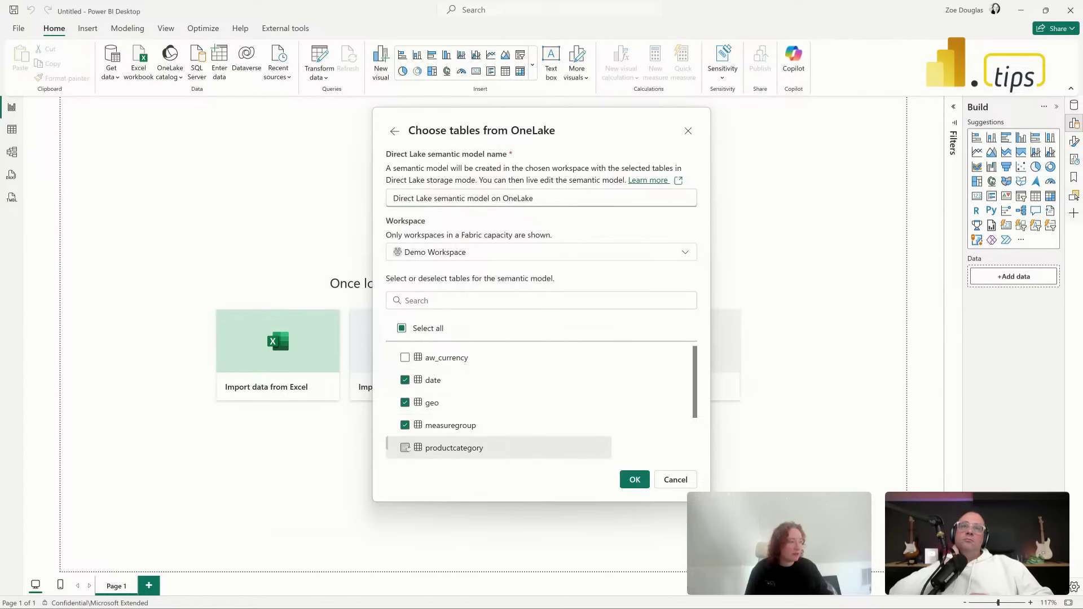
scroll(464, 412, "down", 2)
scroll(570, 400, "up", 2)
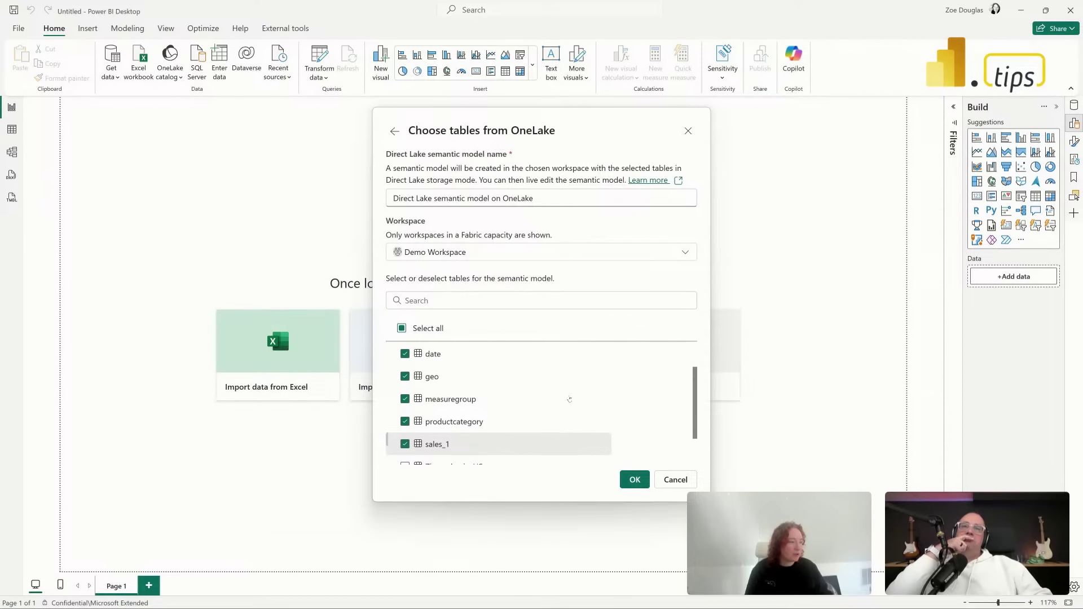
left_click(636, 480)
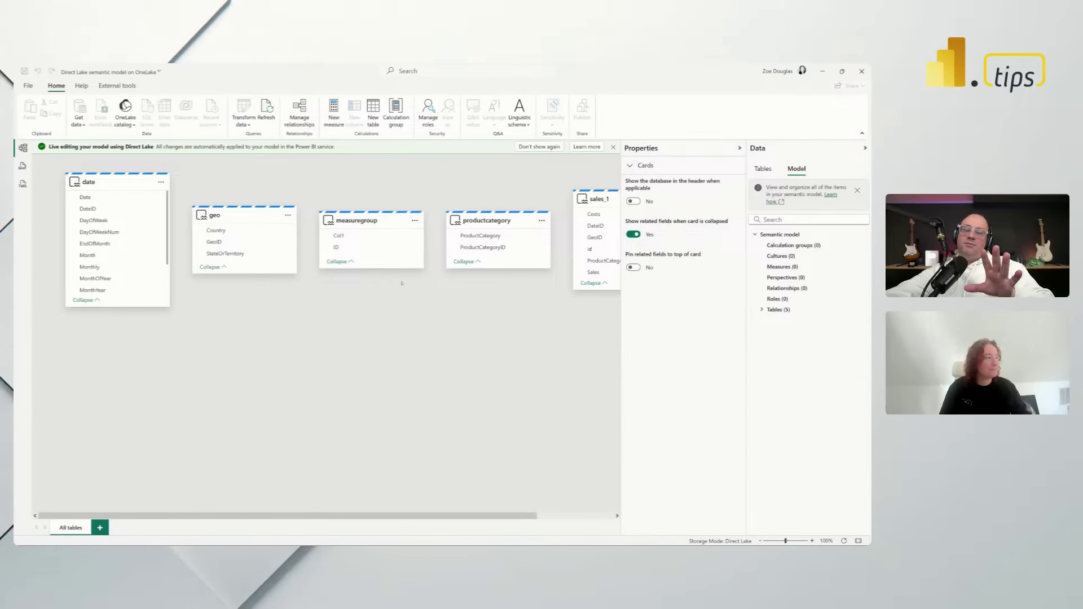
- Review the new model's diagram, its table list and the semantic model properties in the model explorer
left_click_drag(377, 517, 252, 525)
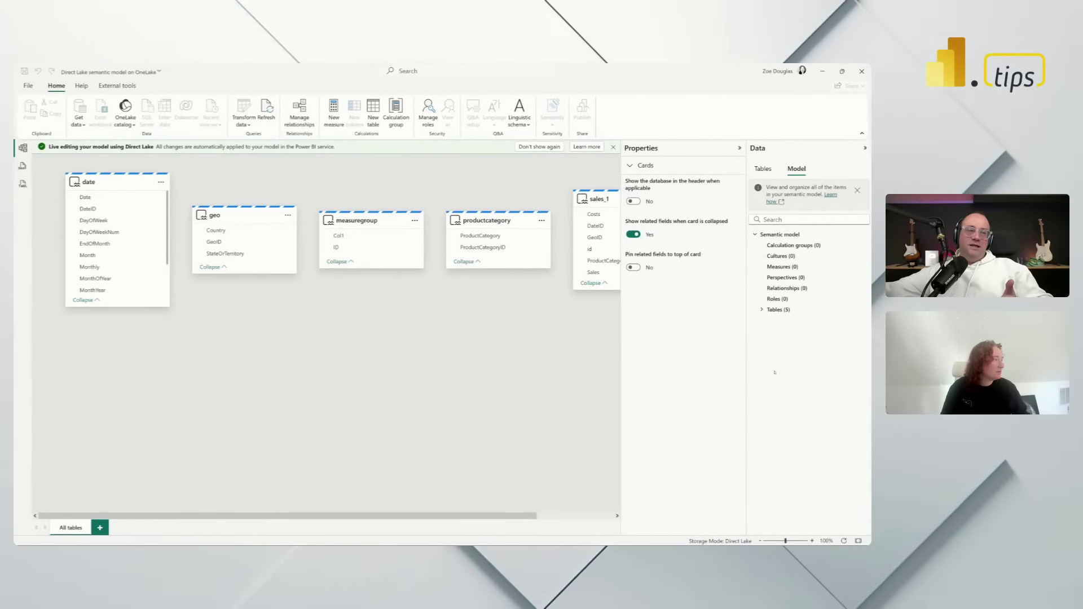
left_click(762, 168)
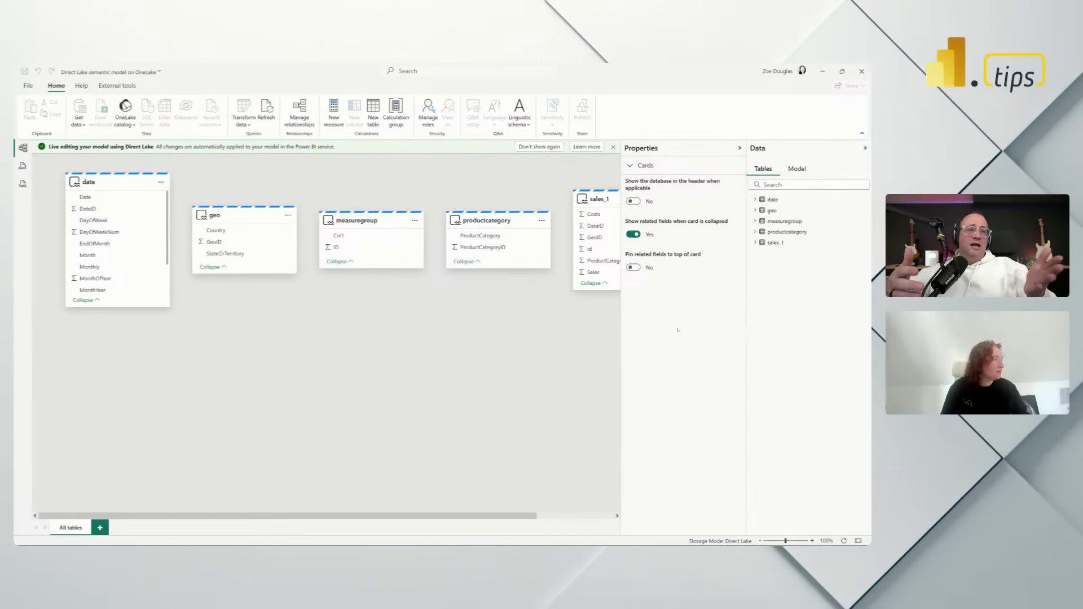
left_click(805, 168)
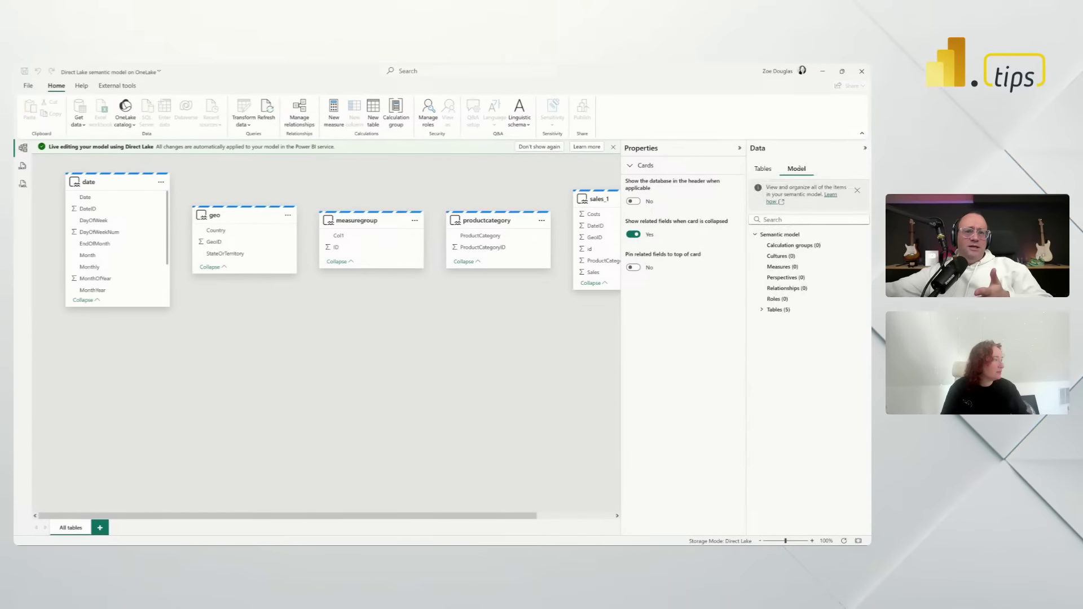
left_click(762, 168)
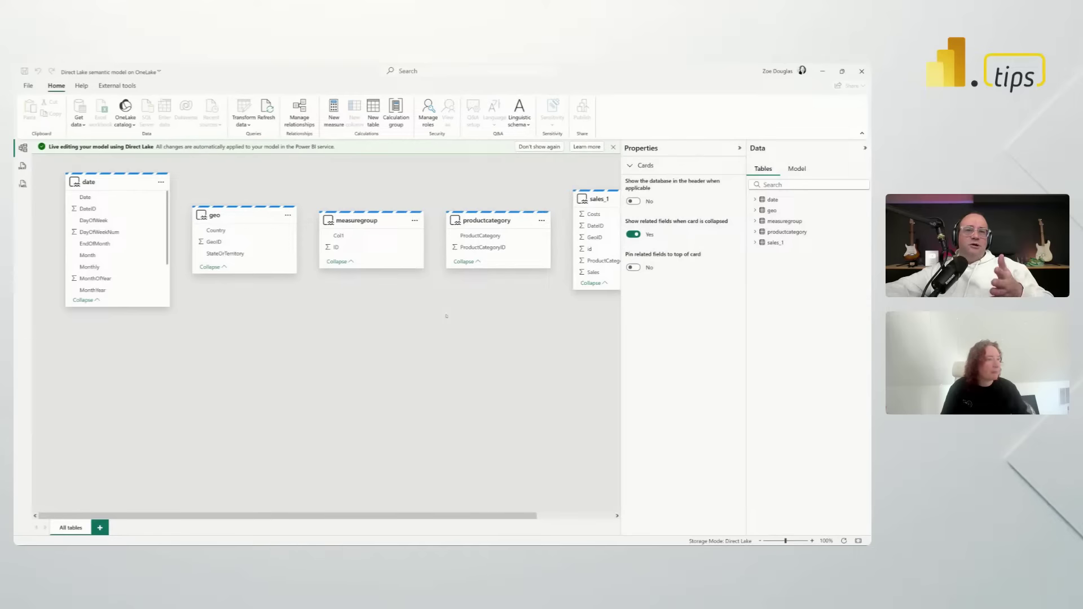
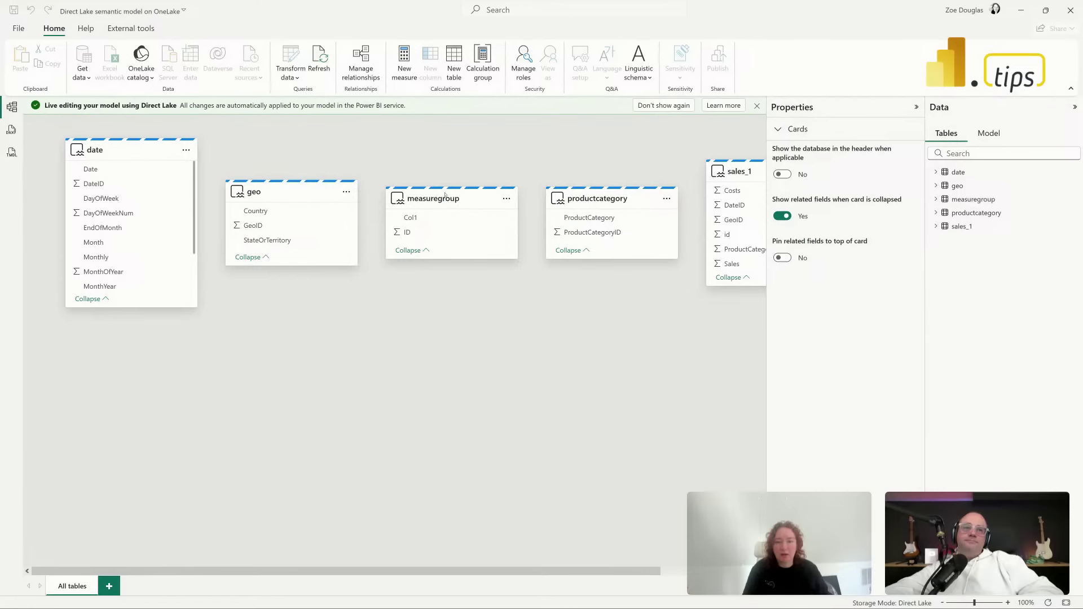
left_click(989, 134)
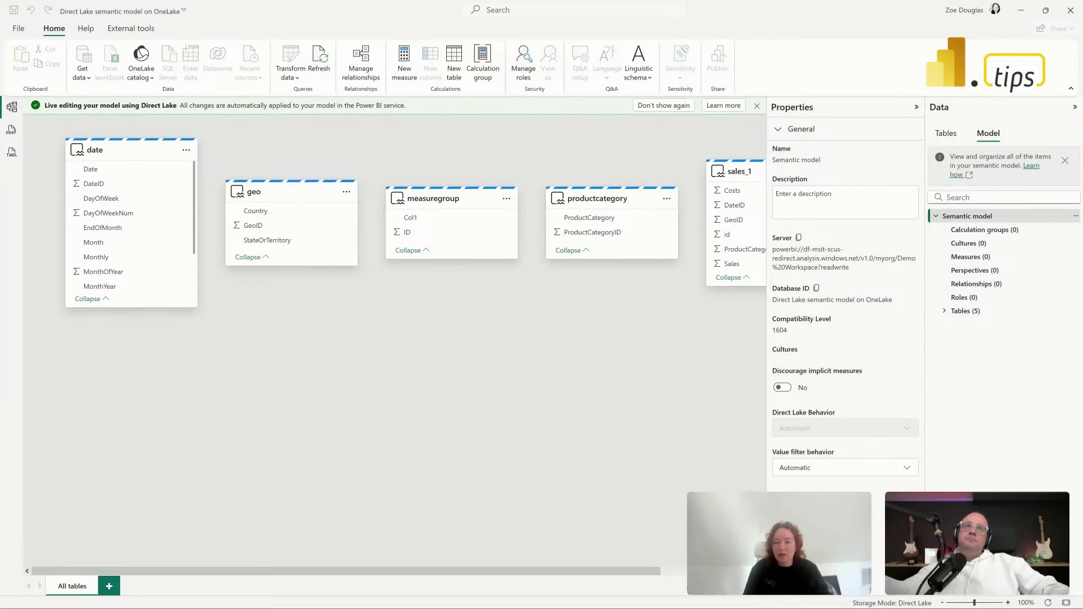
- Switch to the DLSQL model, open its TMDL view and dismiss both notices above the script editor
key("alt+Tab")
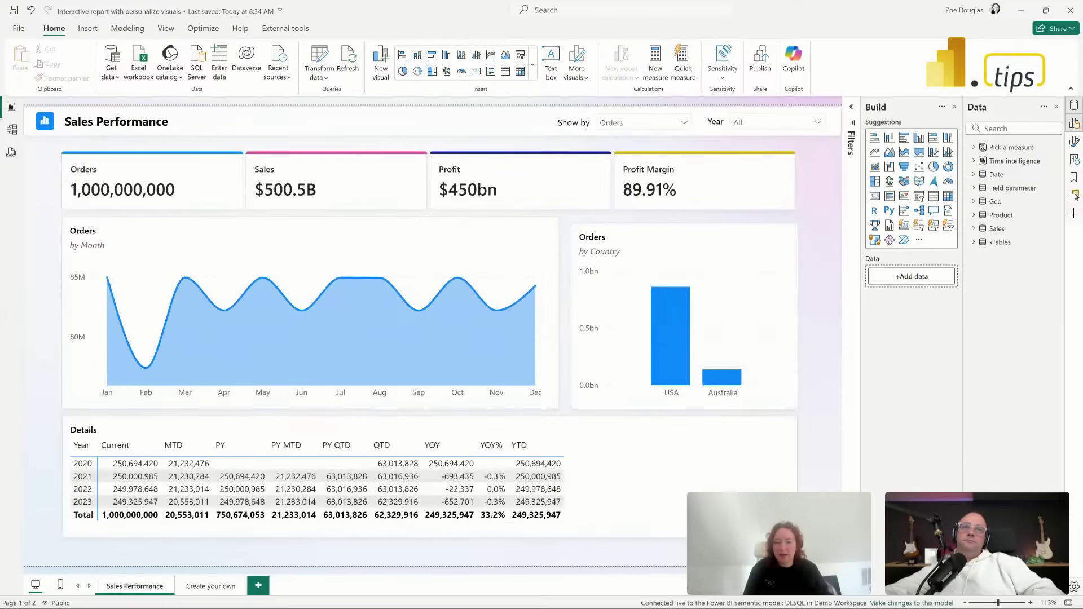
mouse_move(341, 278)
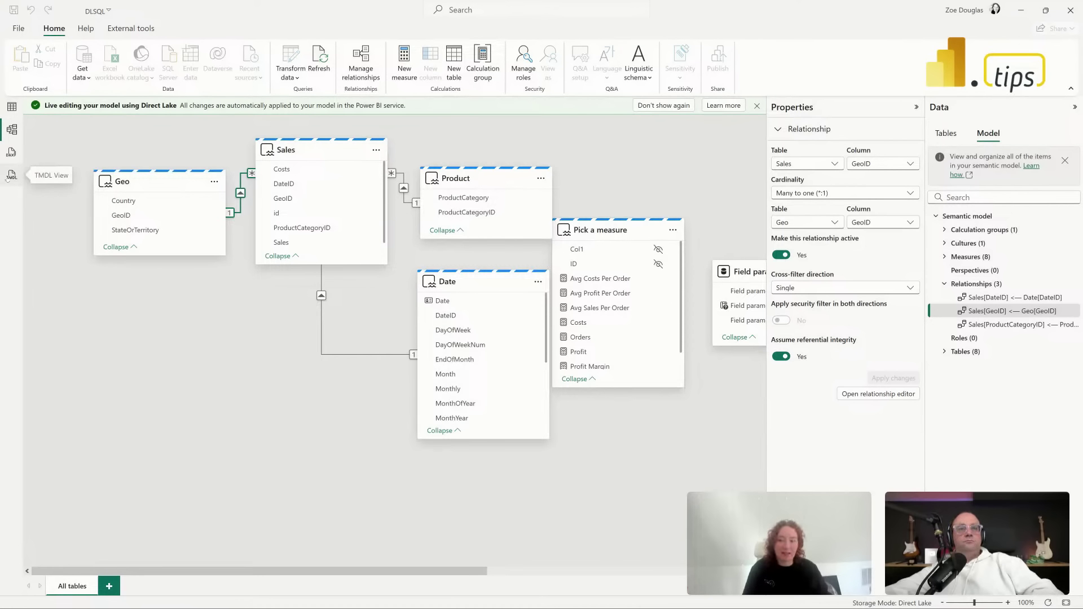
left_click(7, 178)
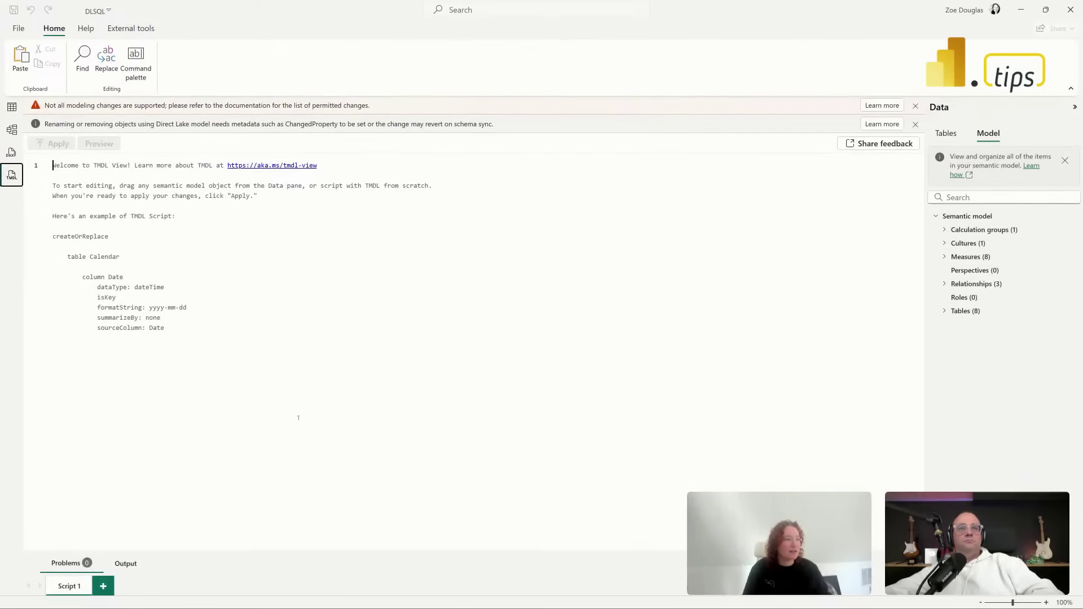
left_click(915, 106)
left_click(915, 106)
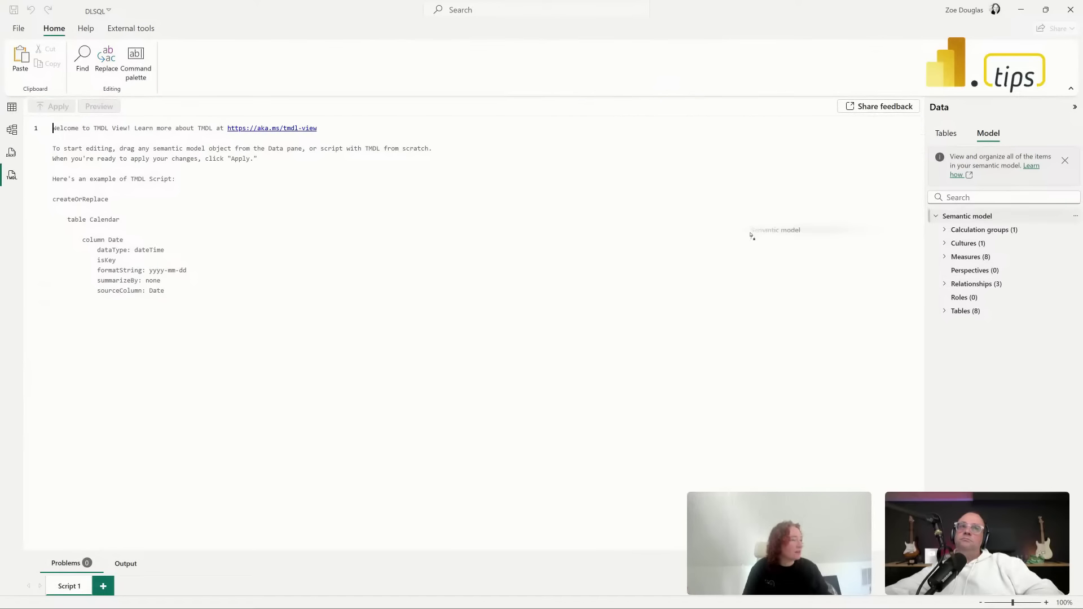
- Script the entire DLSQL semantic model into Script 1 and review the TMDL through to the DatabaseQuery expression
left_click_drag(752, 236, 745, 243)
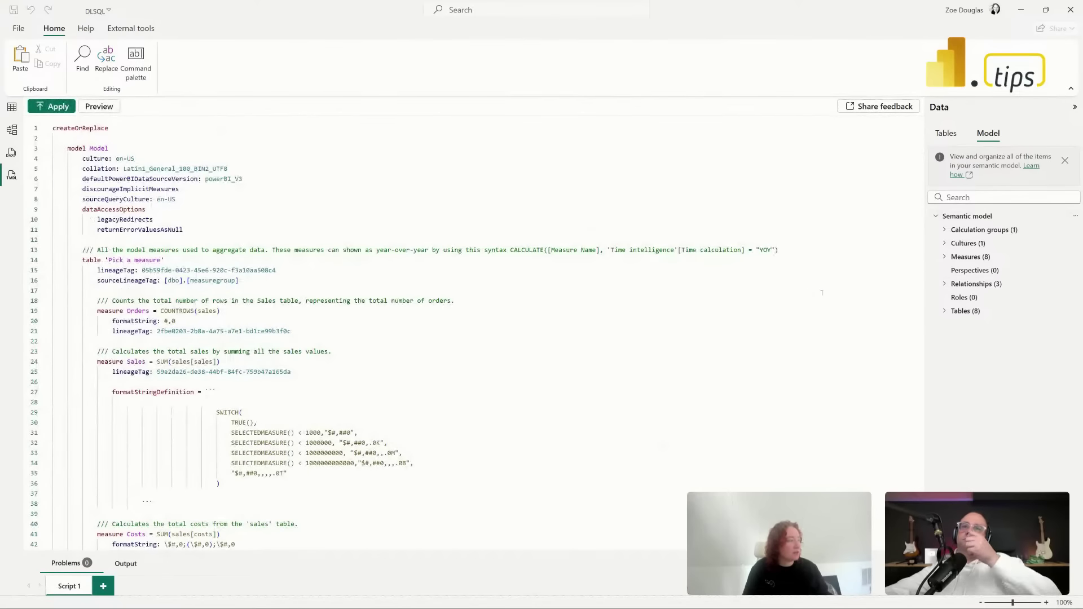
scroll(737, 379, "down", 20)
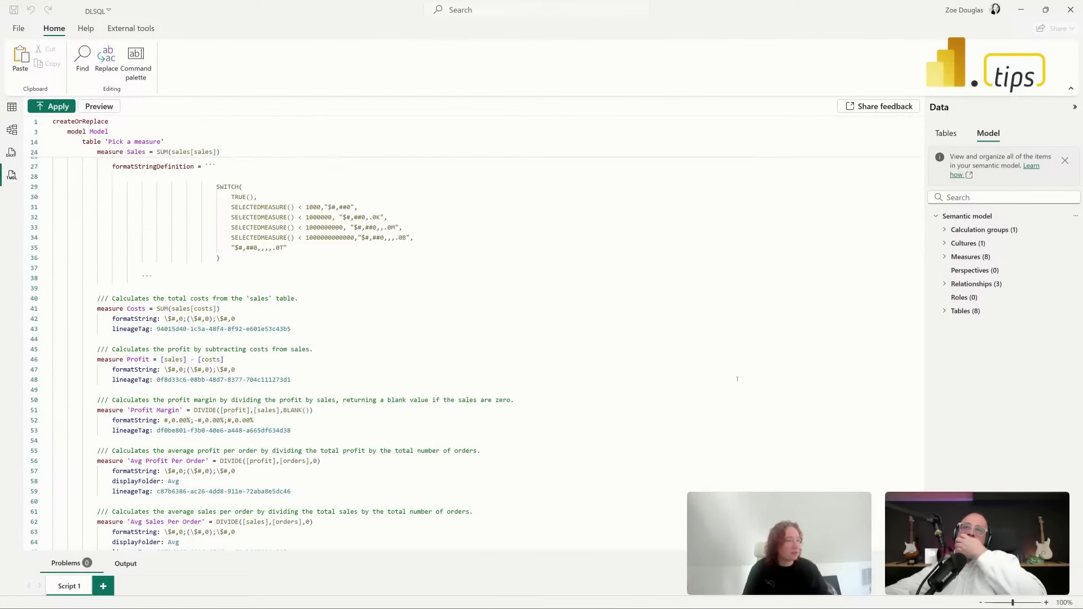
scroll(744, 371, "down", 20)
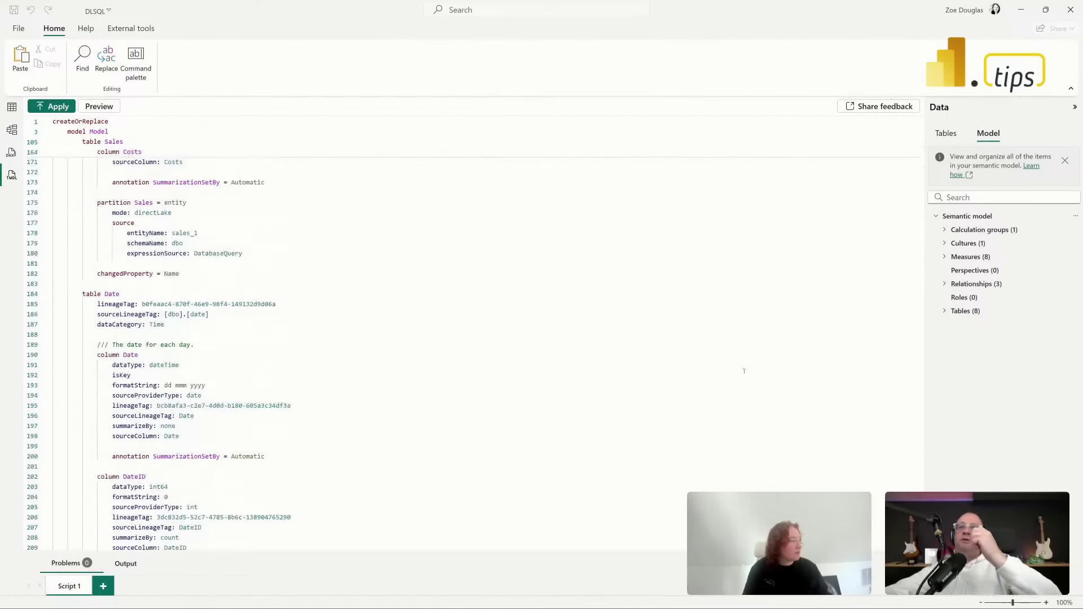
scroll(722, 361, "down", 20)
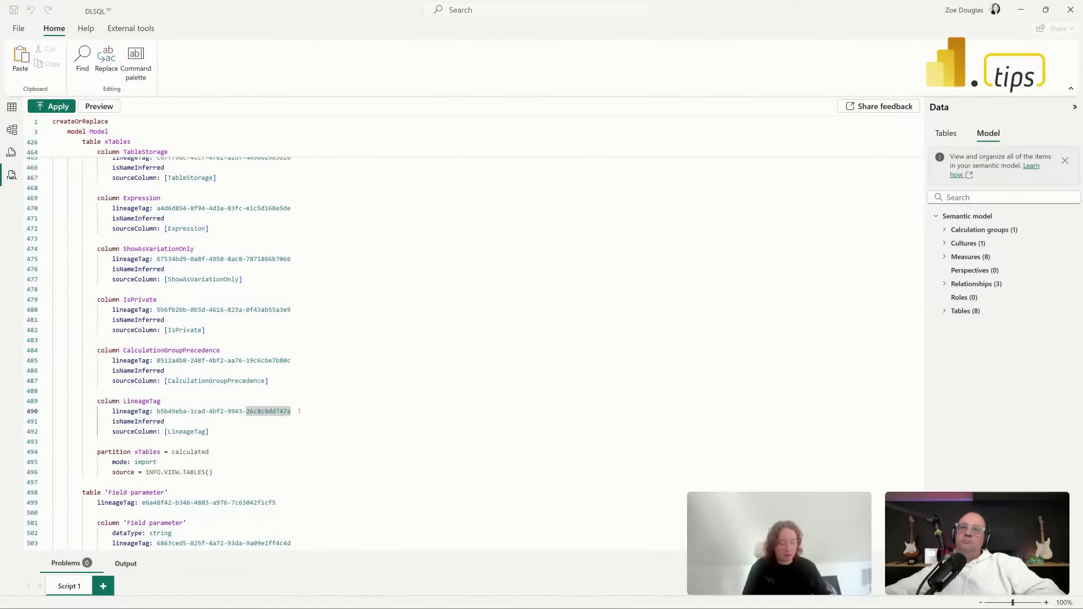
scroll(299, 411, "down", 2)
scroll(299, 411, "down", 20)
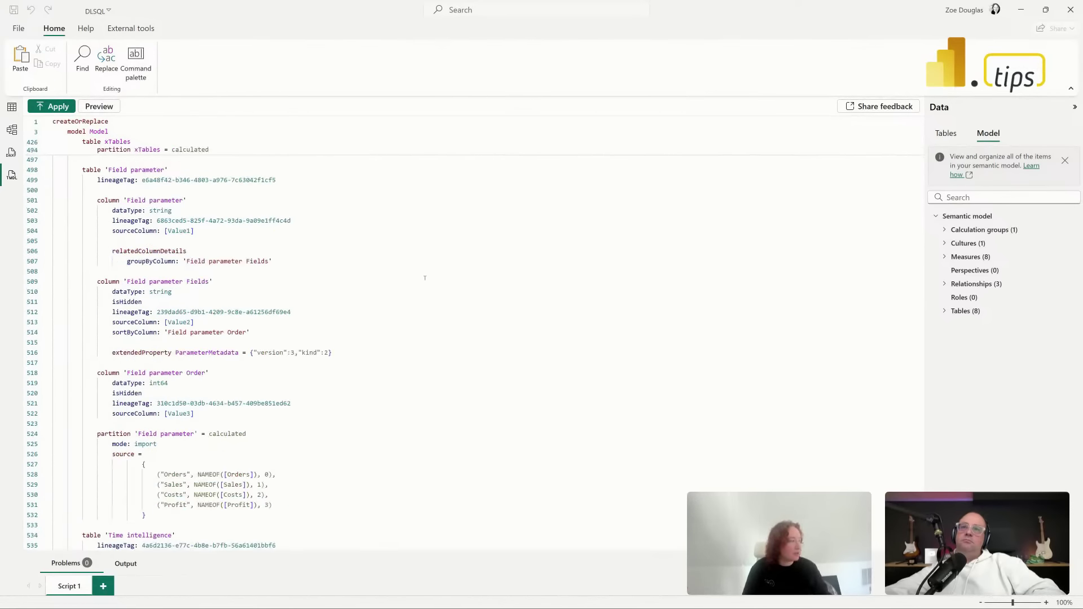
scroll(447, 303, "down", 1)
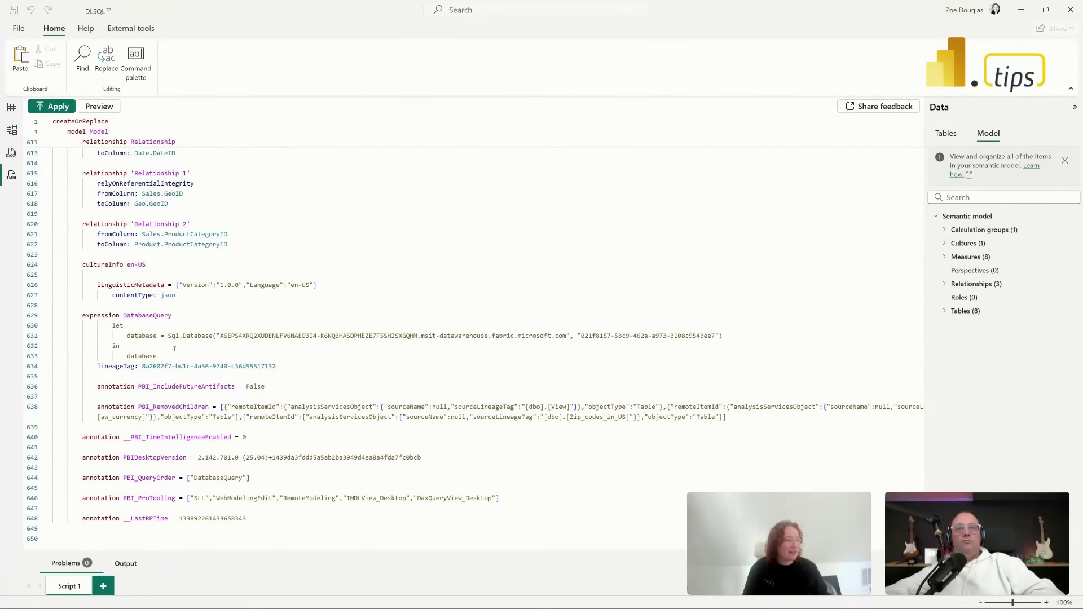
- Add a second TMDL script containing the entire semantic model and compare it with Script 1
left_click(103, 587)
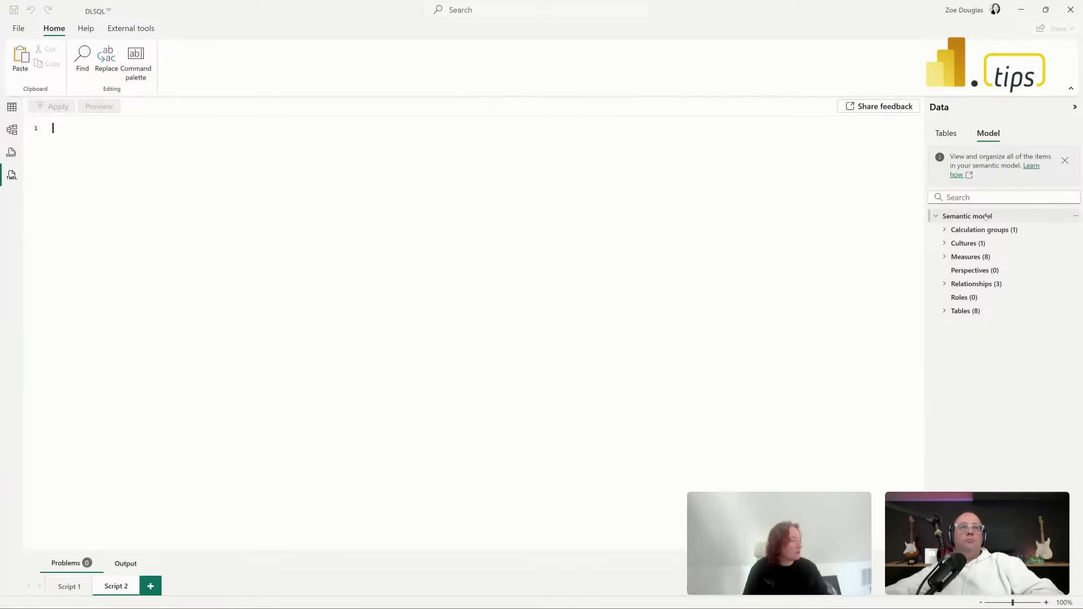
left_click_drag(759, 217, 448, 223)
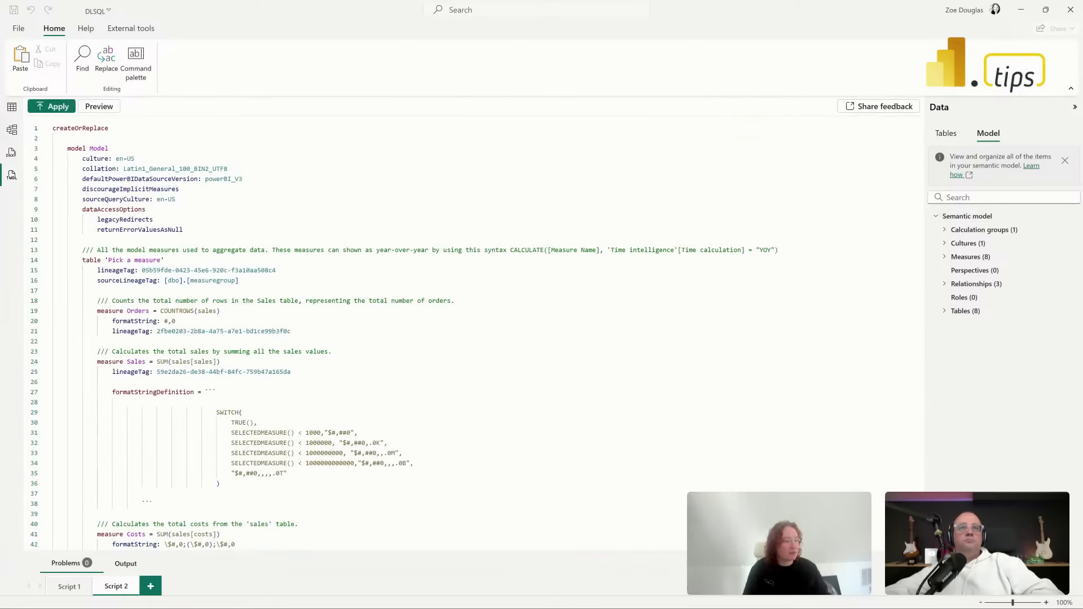
left_click(70, 584)
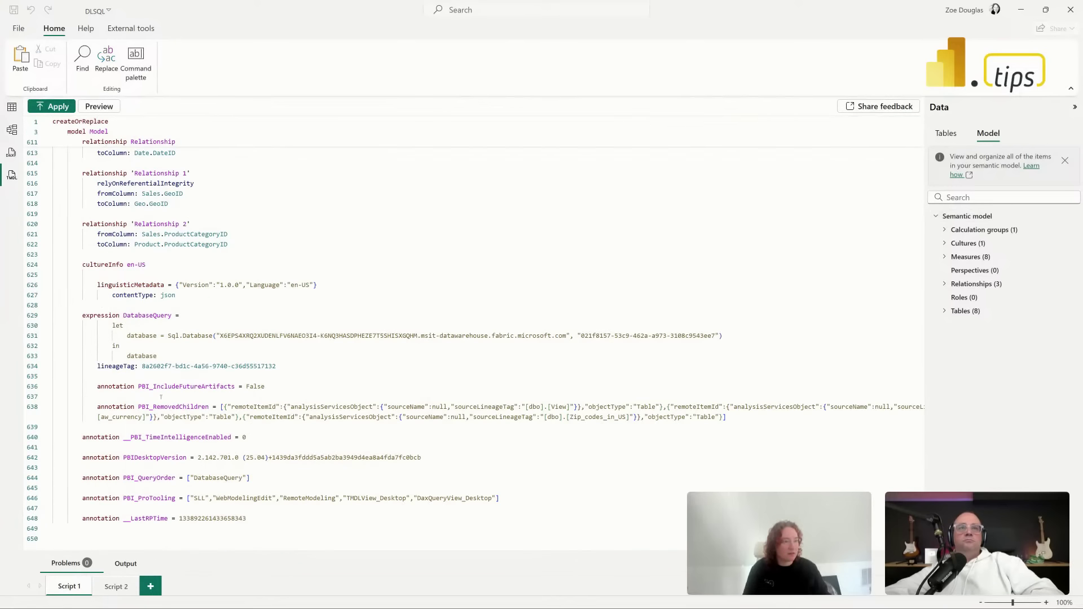
left_click(124, 585)
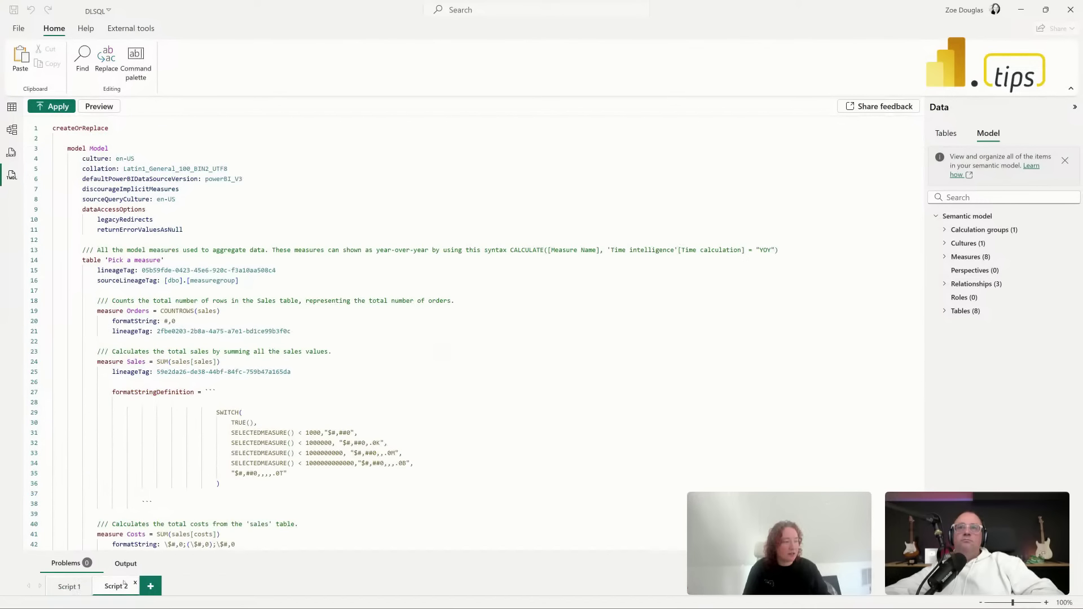
left_click(70, 585)
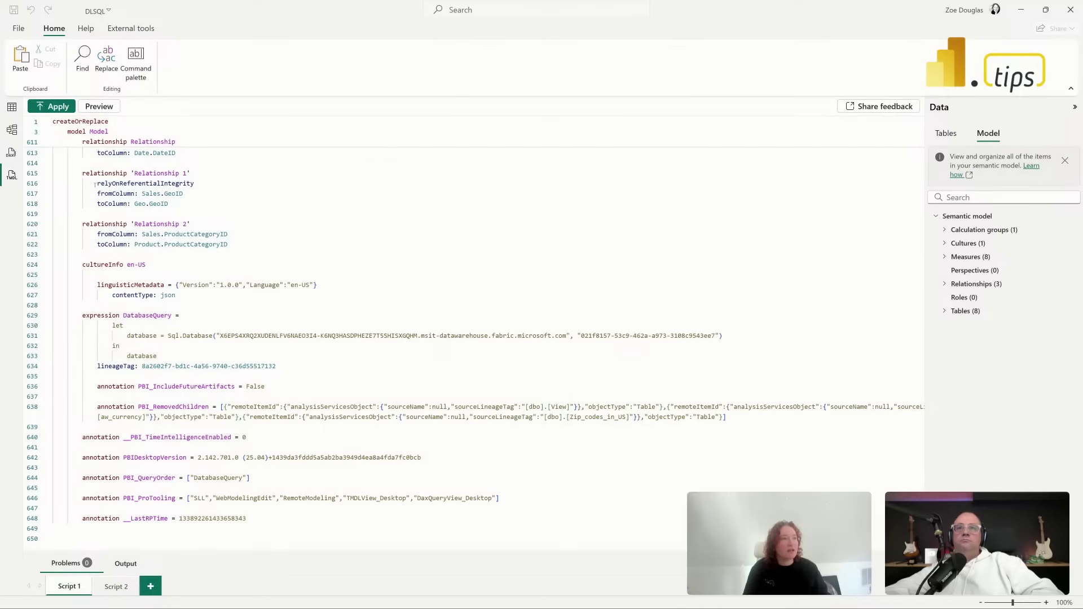
- Follow the DLSQL model's version history link to the Power BI service and check where version history is offered there
left_click(19, 30)
left_click(20, 32)
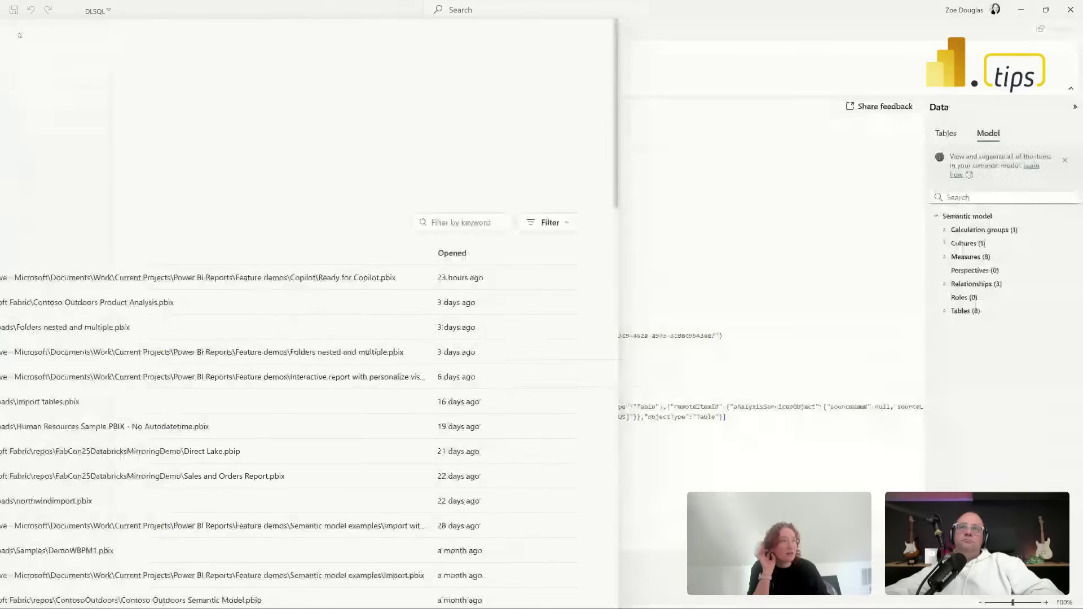
left_click(109, 10)
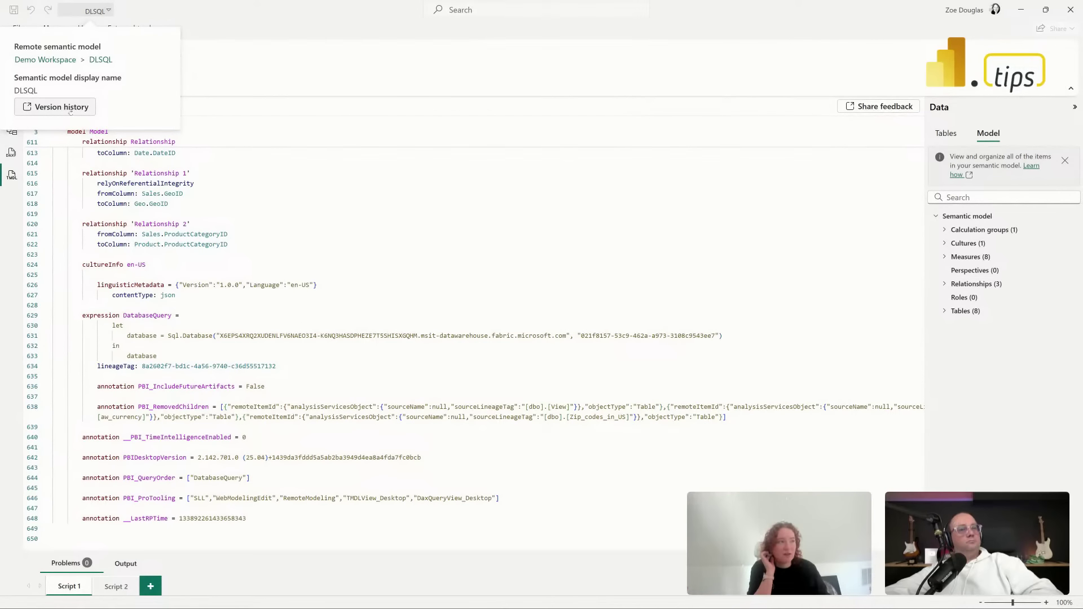
left_click(71, 108)
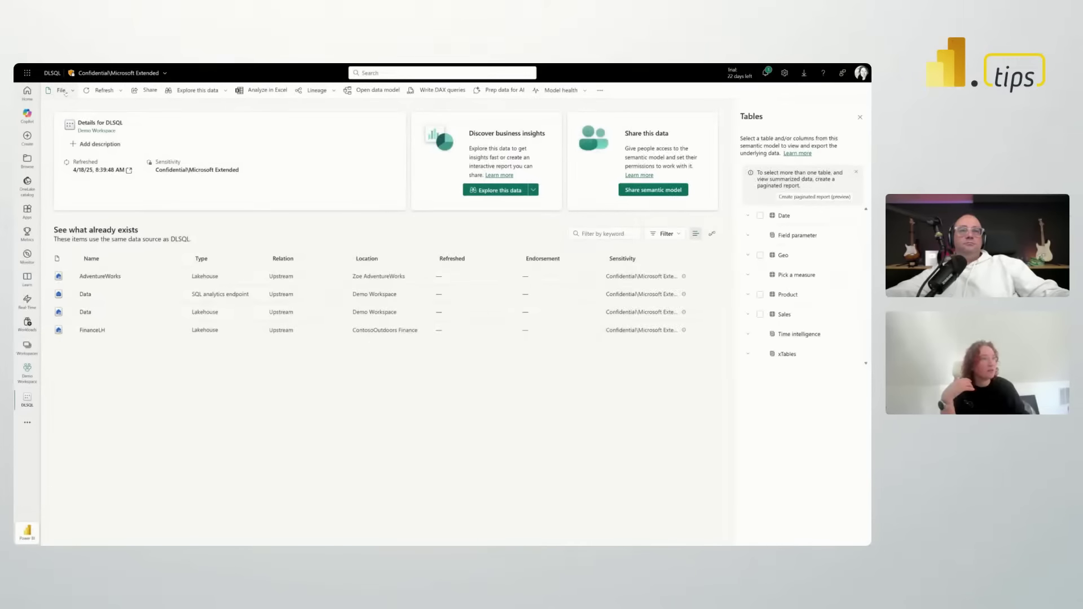
left_click(63, 91)
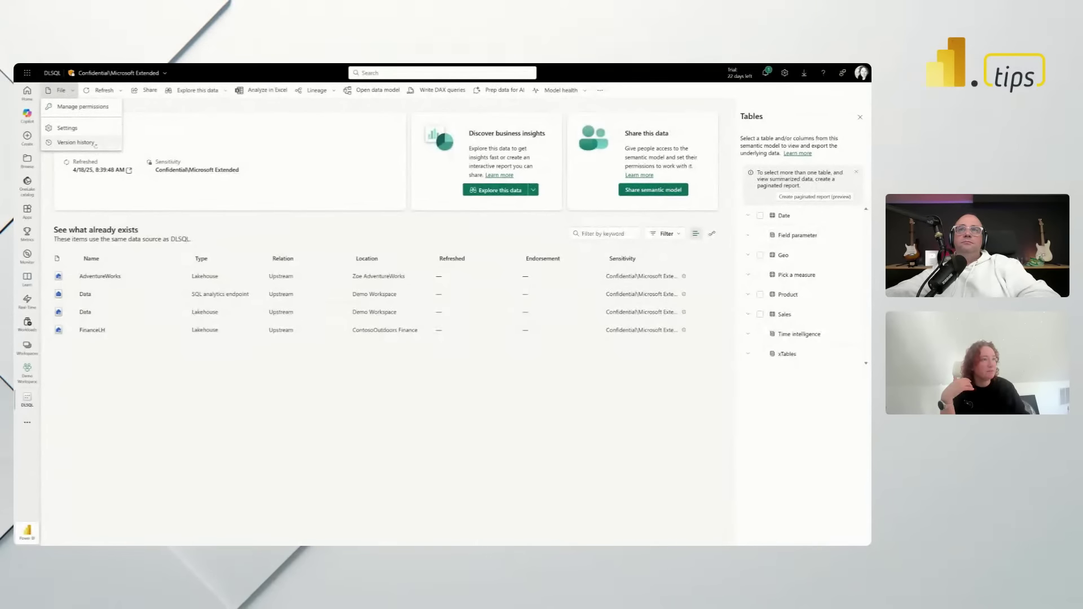
left_click(193, 392)
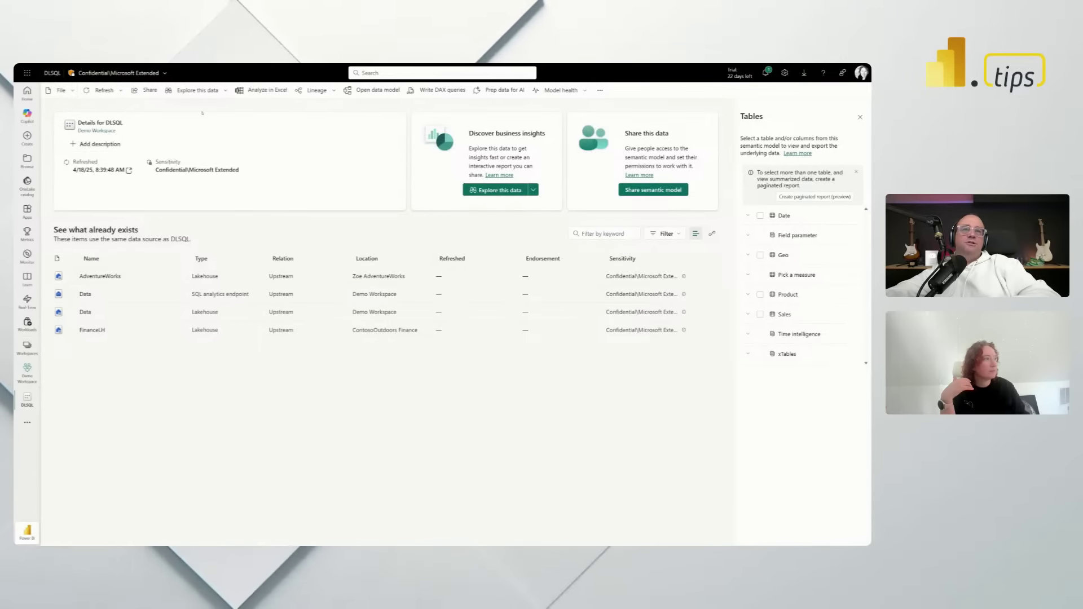
- Open the DLSQL data model in the Power BI service and switch it from viewing to editing mode
left_click(377, 91)
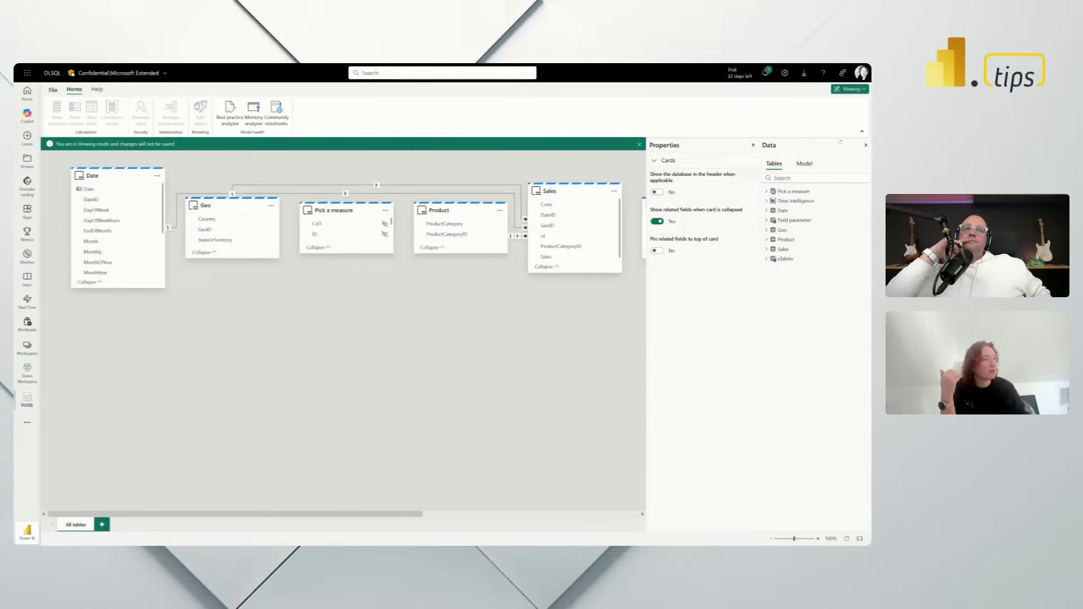
left_click(852, 88)
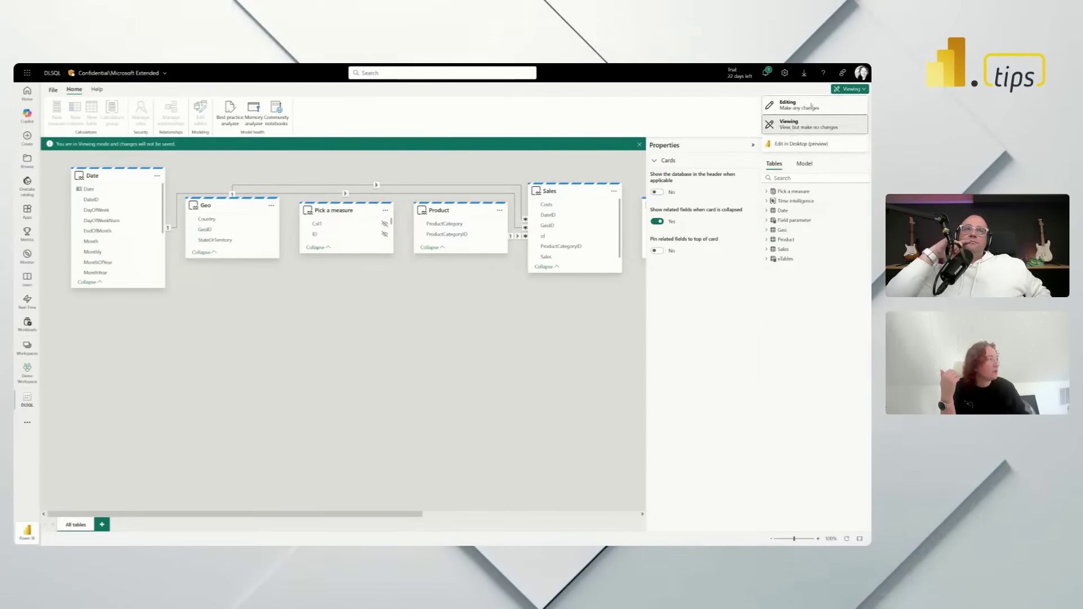
left_click(677, 266)
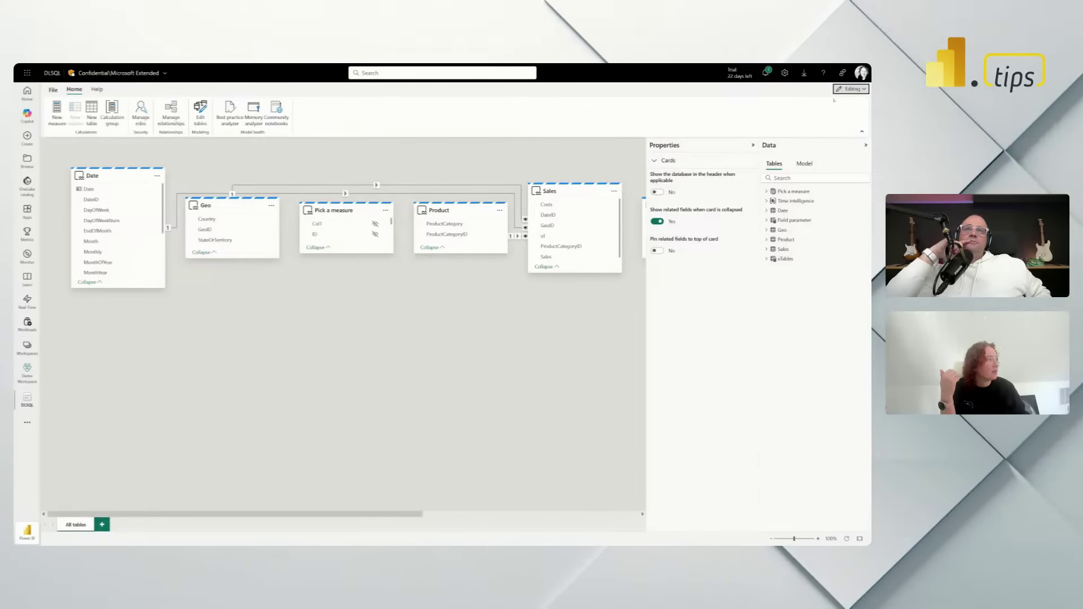
left_click(852, 89)
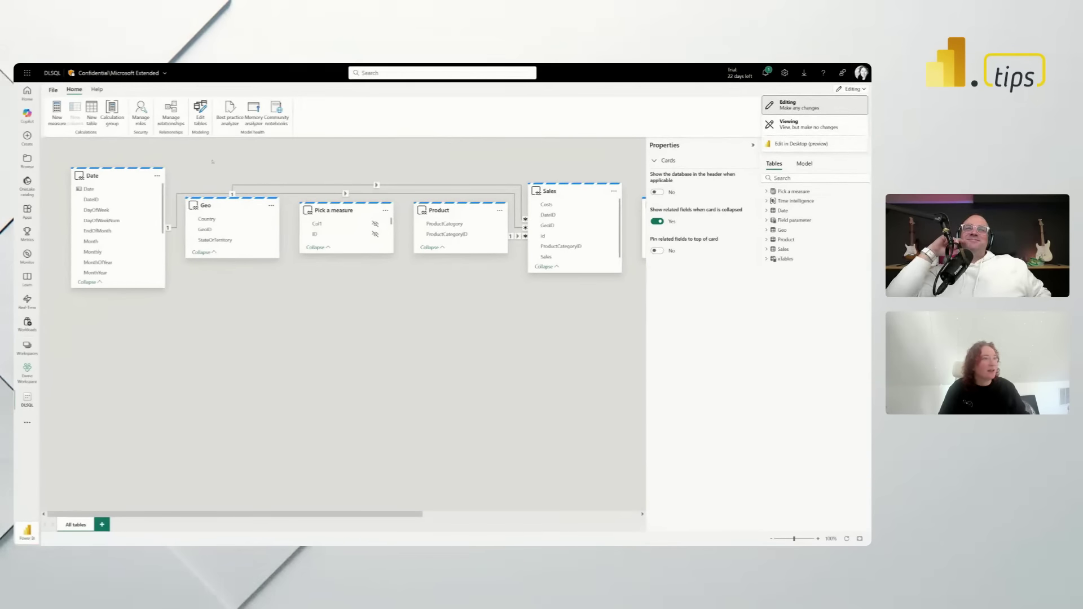
left_click(213, 162)
- Save the model to version history with the description "Before I started changing things"
left_click(54, 89)
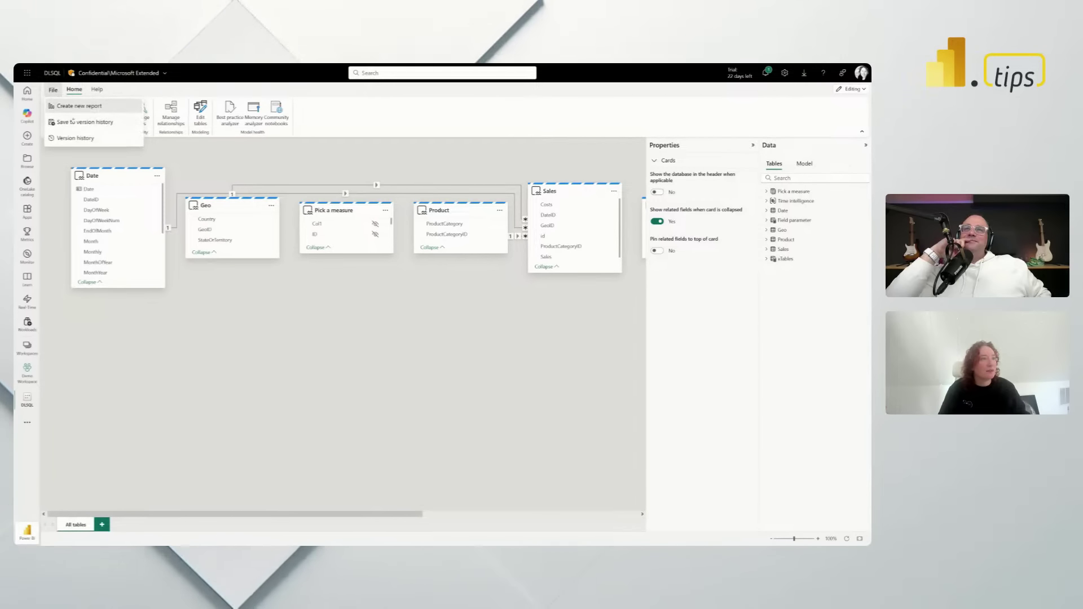
left_click(72, 121)
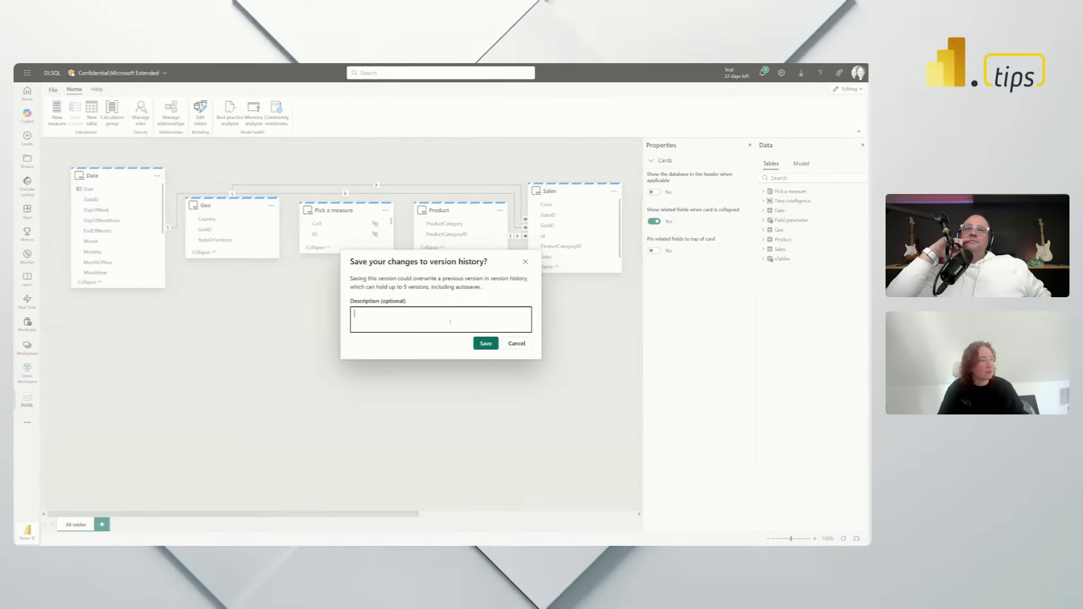
type("Before I star")
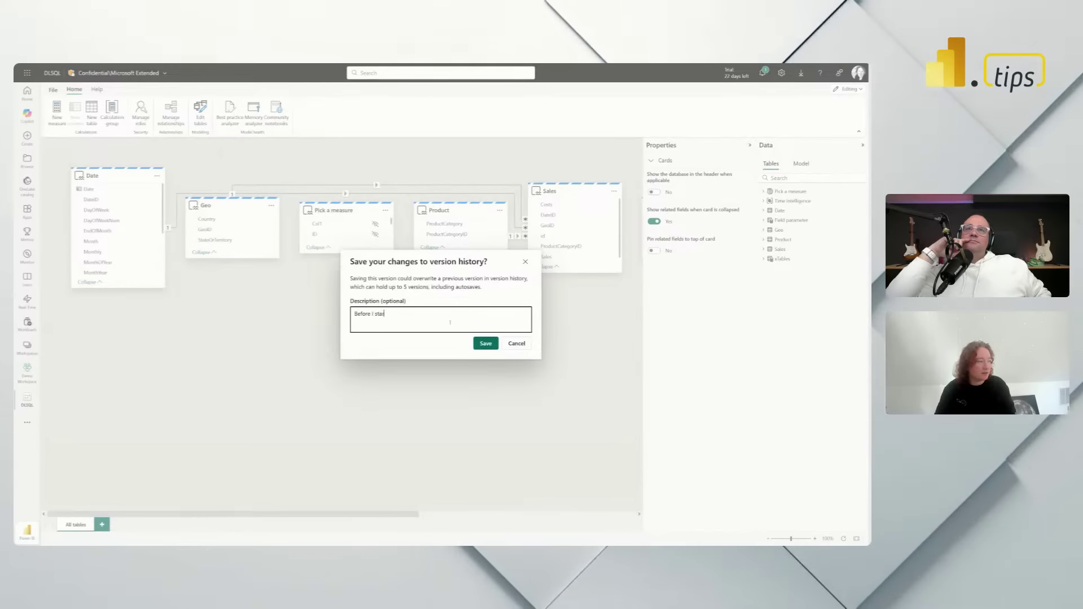
type("ted changing")
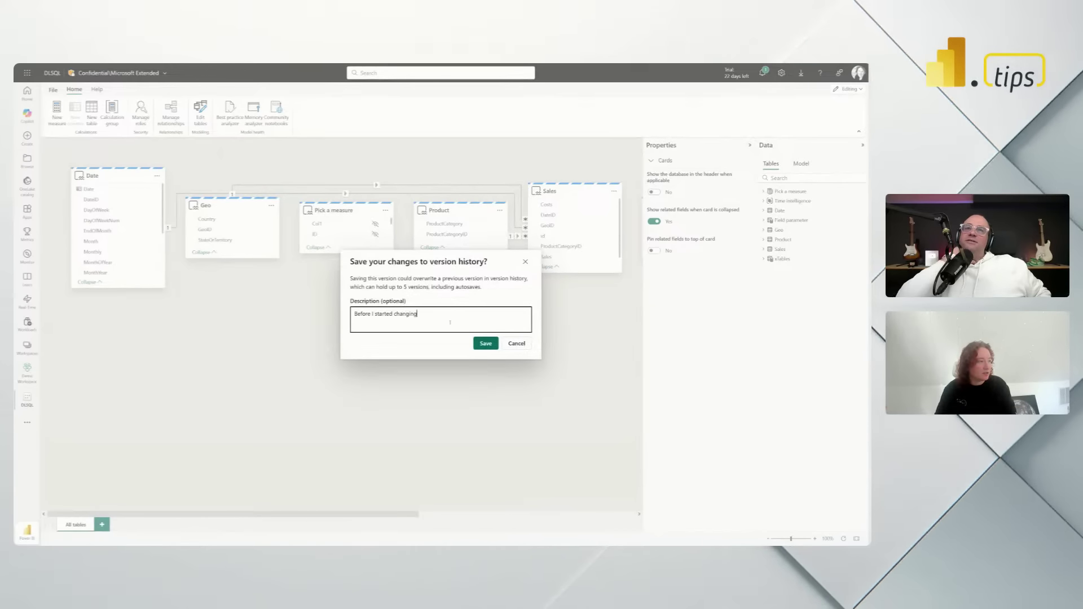
type(" things")
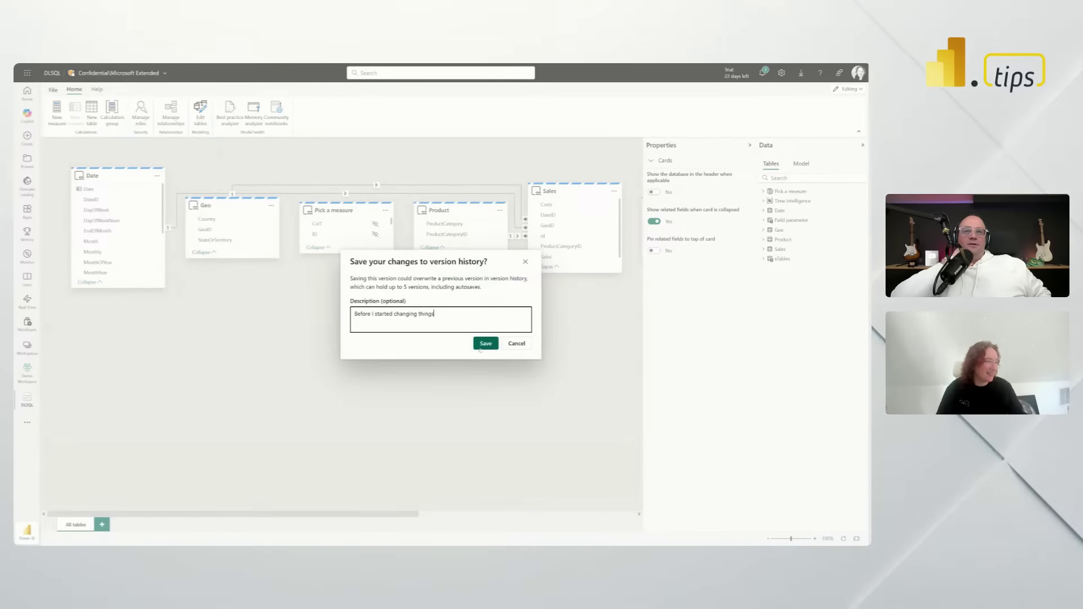
left_click(481, 346)
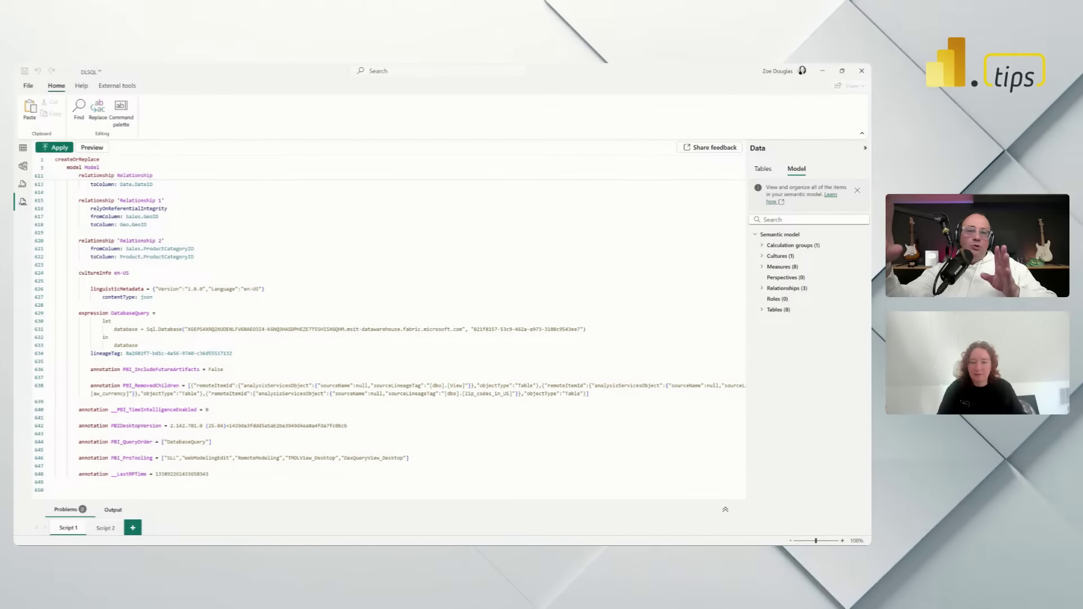
- Switch to the "Direct Lake semantic model on OneLake" in Power BI Desktop and inspect the date table's source details and the data source settings
key("alt+Tab")
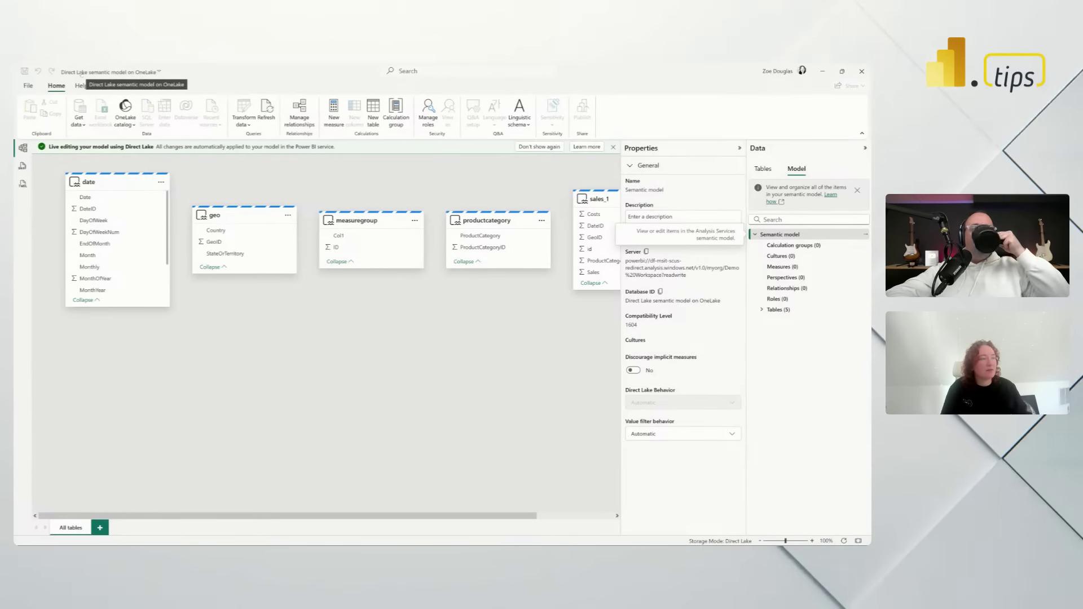
mouse_move(117, 187)
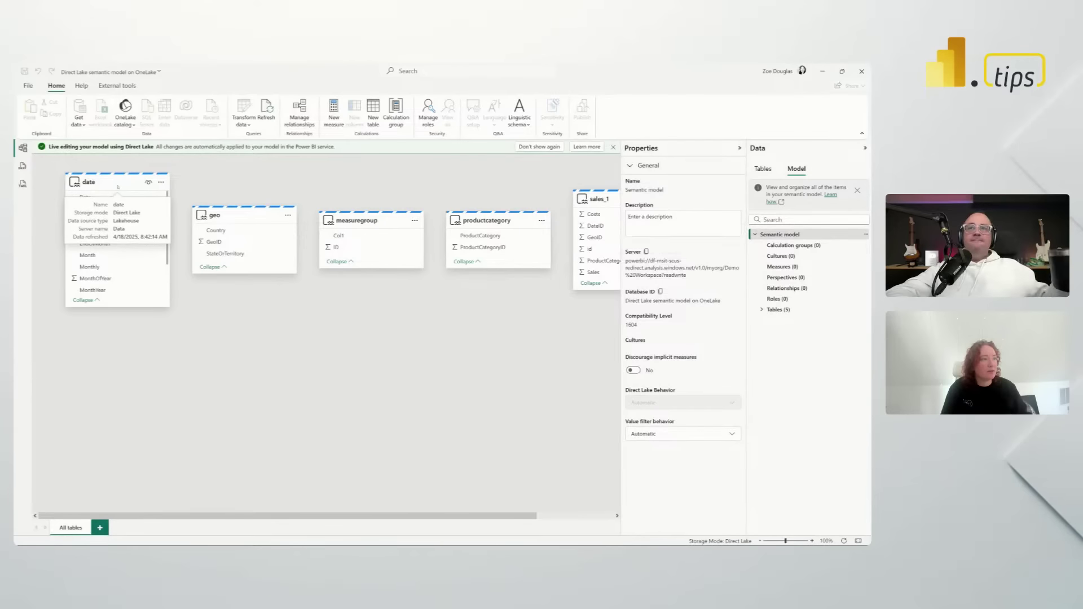
left_click(250, 166)
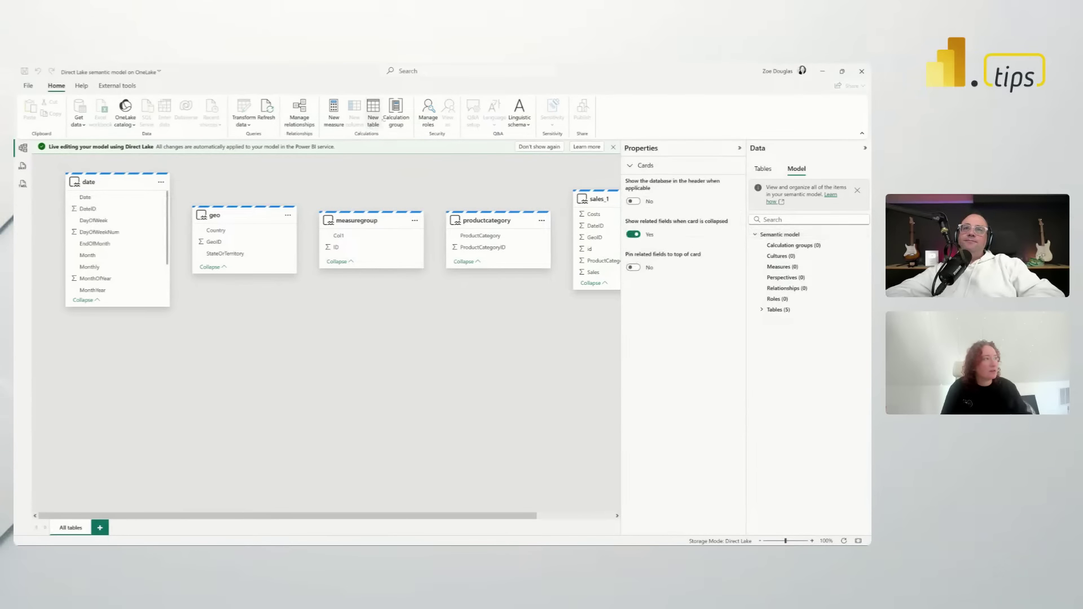
left_click(245, 120)
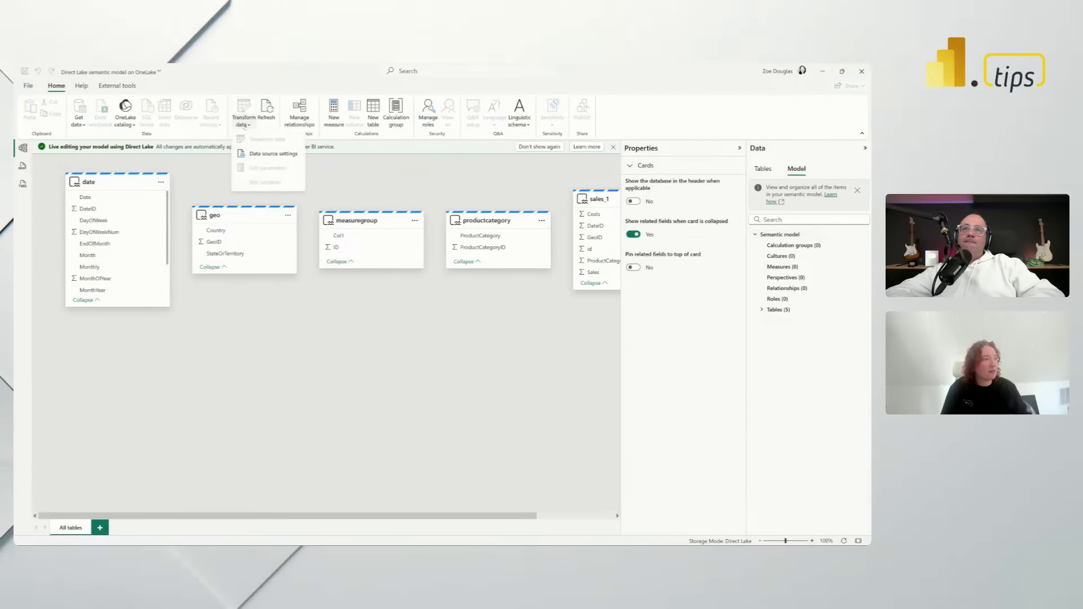
left_click(244, 116)
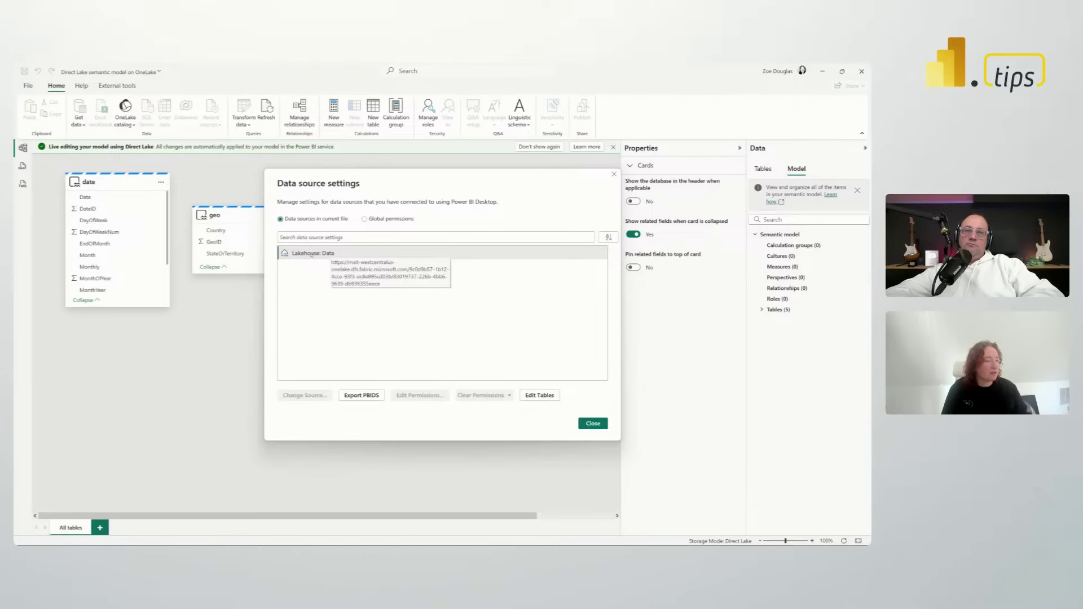
left_click(600, 426)
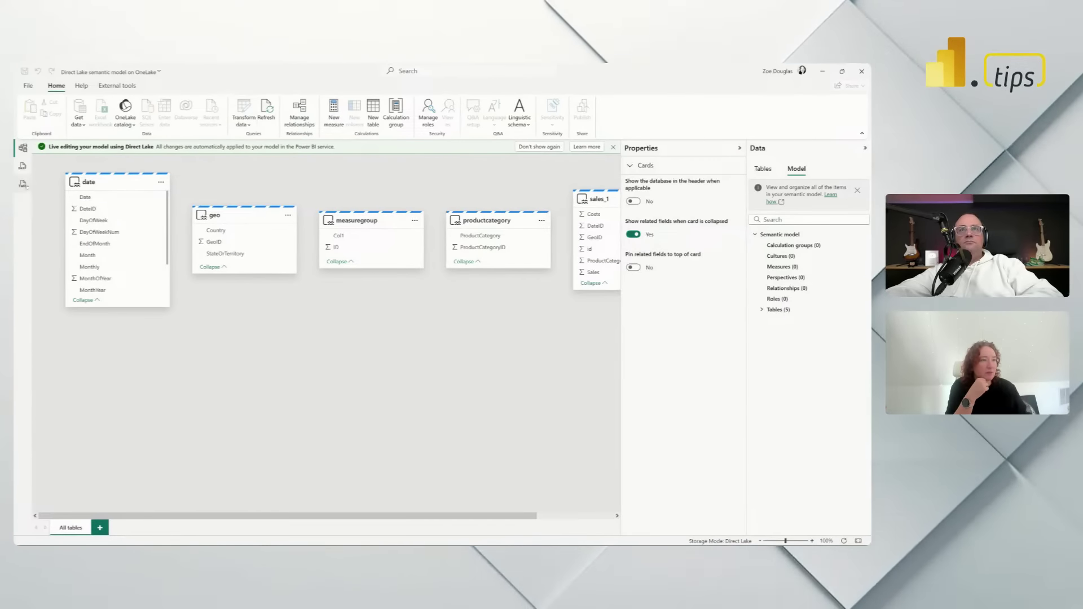
- Script the entire OneLake semantic model in TMDL view and select the let–in query of the 'DirectLake - Data' expression
left_click(22, 183)
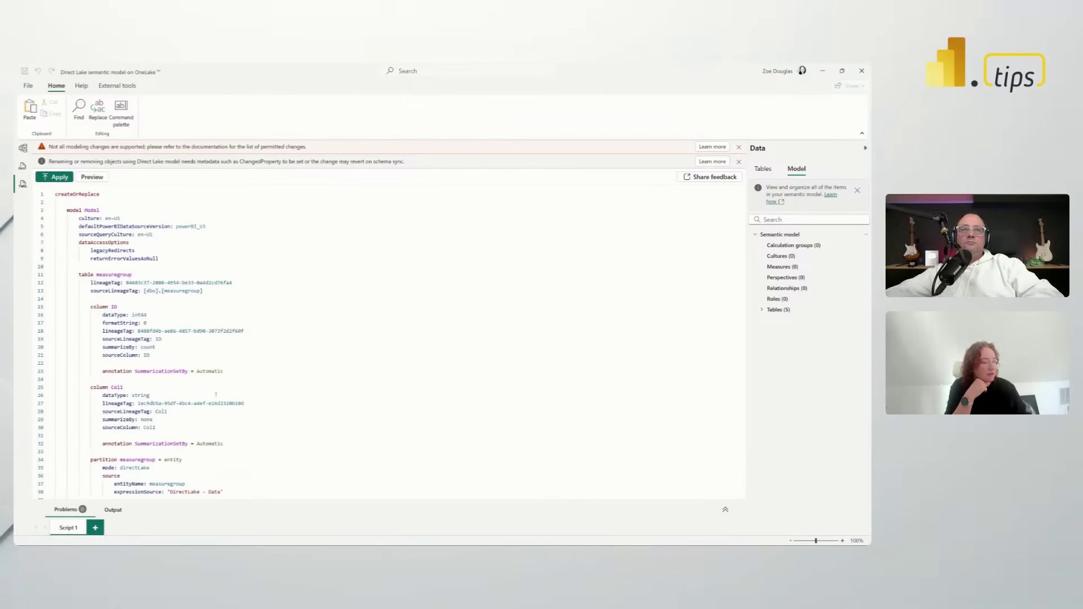
scroll(216, 396, "down", 20)
scroll(221, 390, "down", 20)
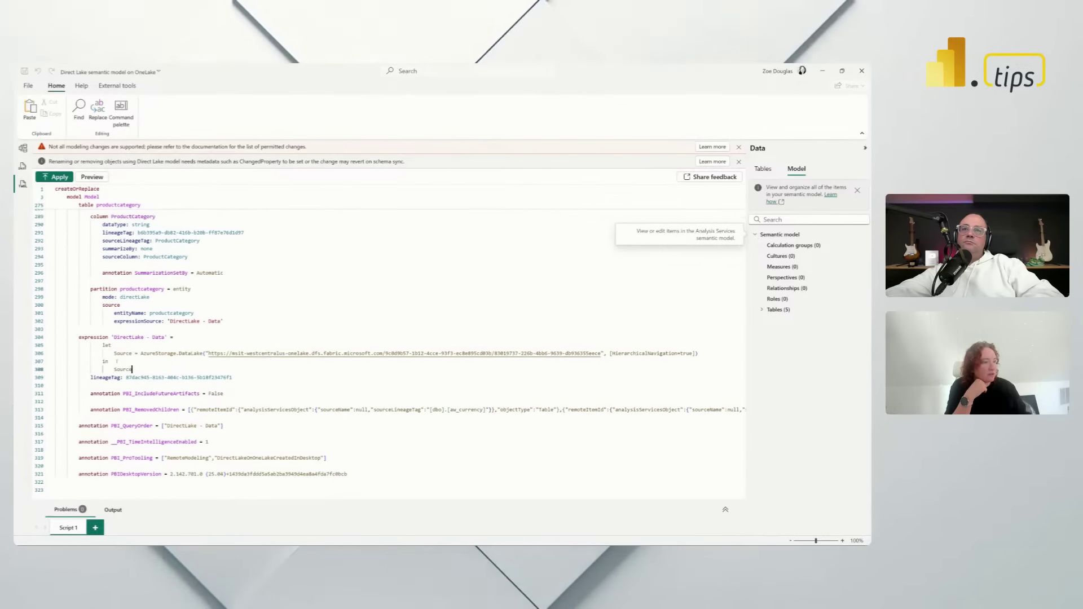
left_click_drag(134, 369, 102, 344)
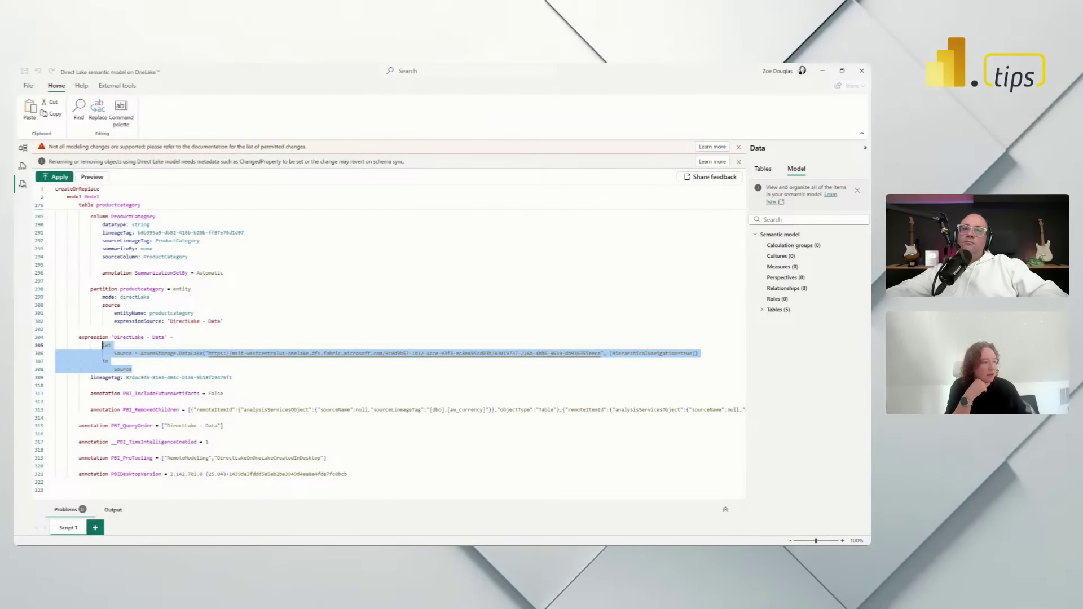
- Examine the AzureStorage.DataLake source in the 'DirectLake - Data' expression, including the workspace and lakehouse IDs in its URL
left_click(204, 353)
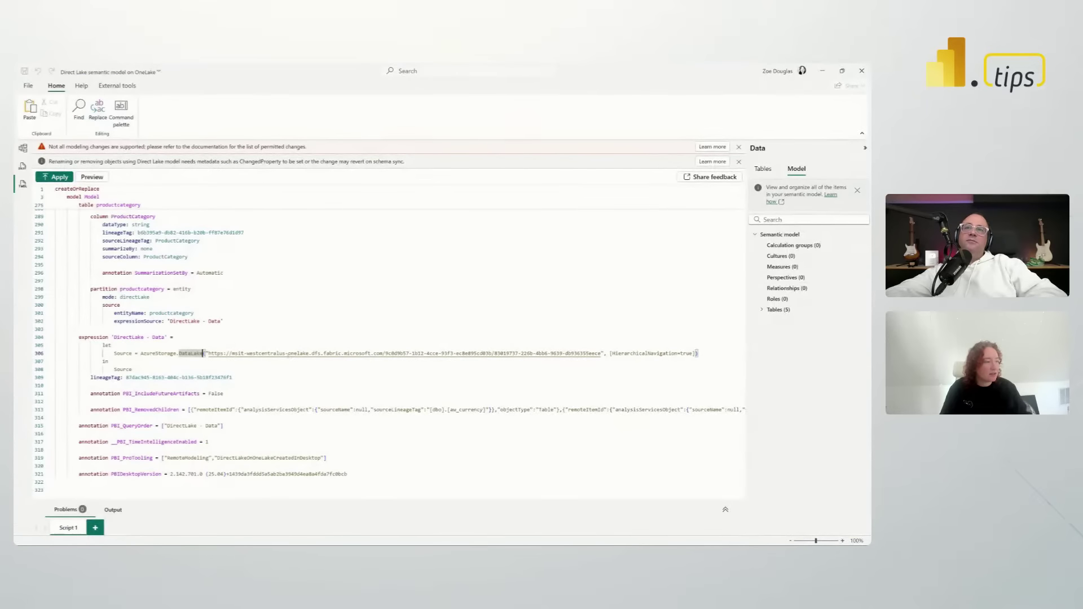
double_click(452, 354)
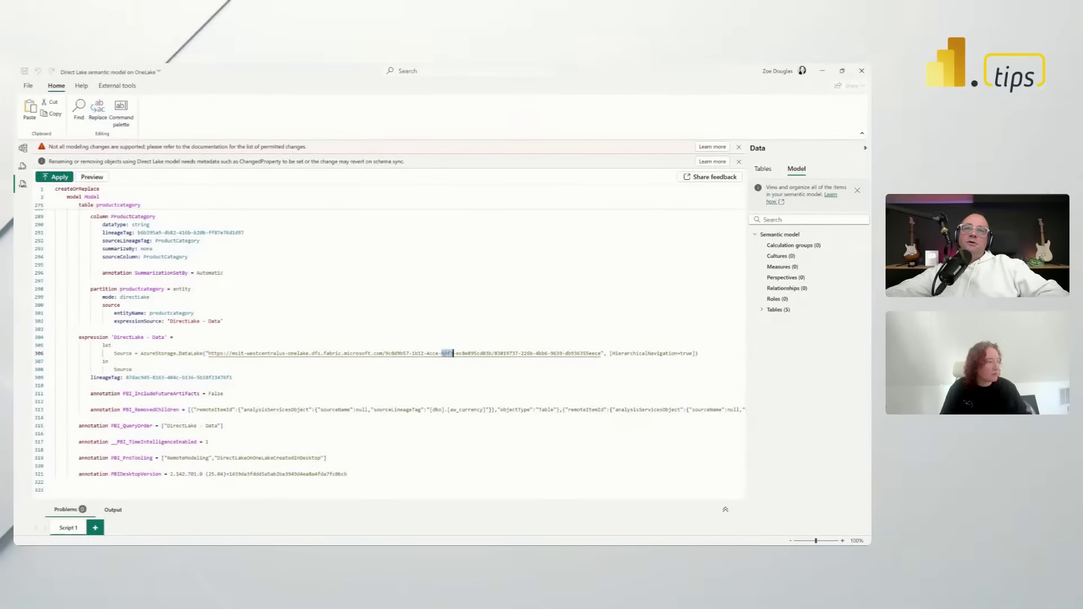
double_click(541, 353)
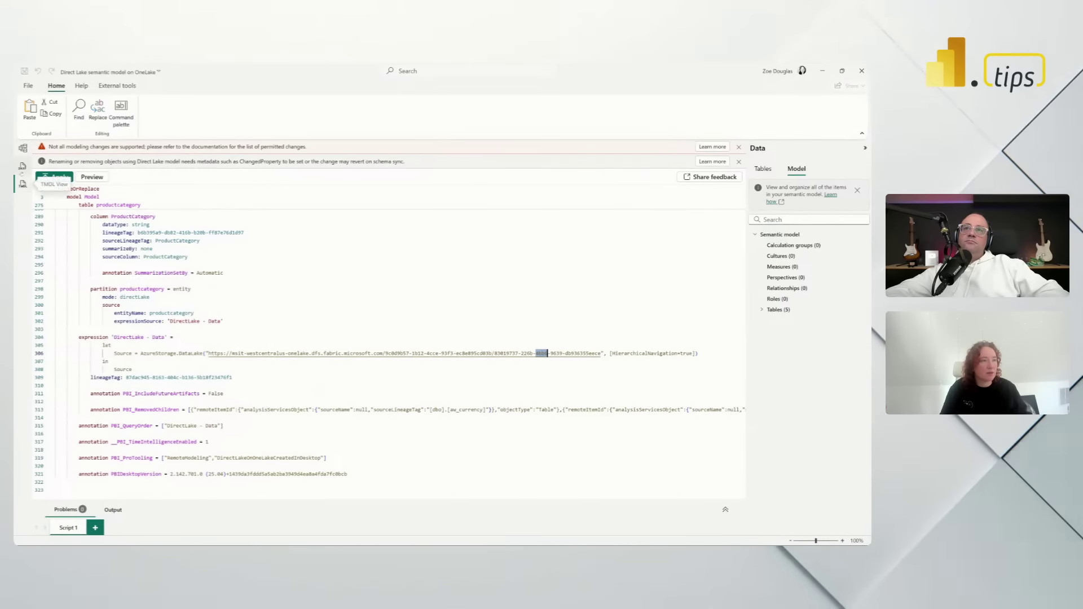
- Add the date table from AnotherLakehouse in the OneLake catalog to the Direct Lake semantic model and dismiss the DirectQuery fallback notice
left_click(23, 148)
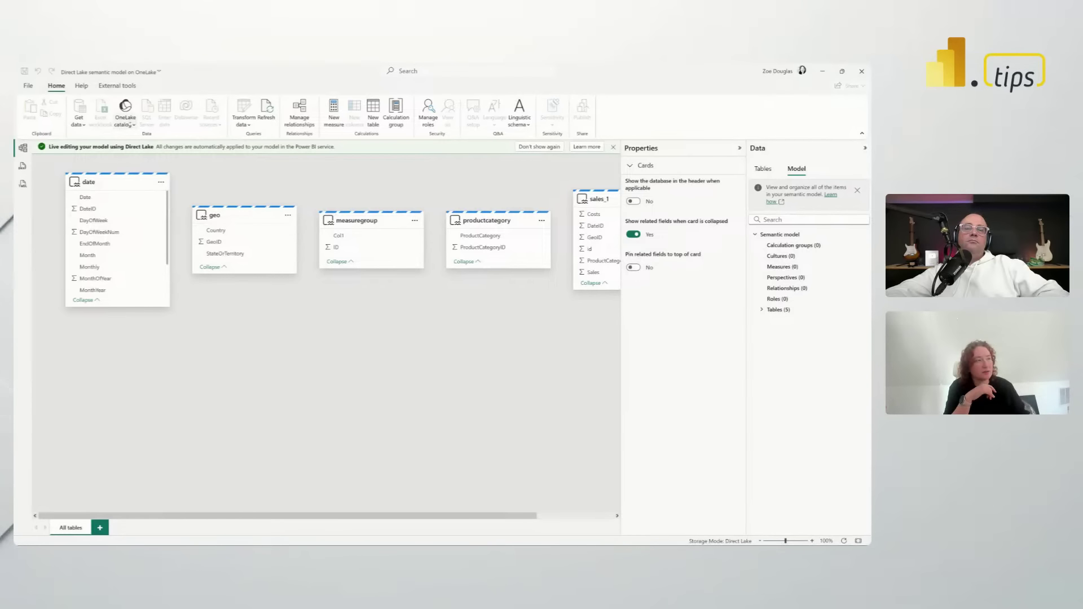
left_click(125, 120)
left_click(259, 316)
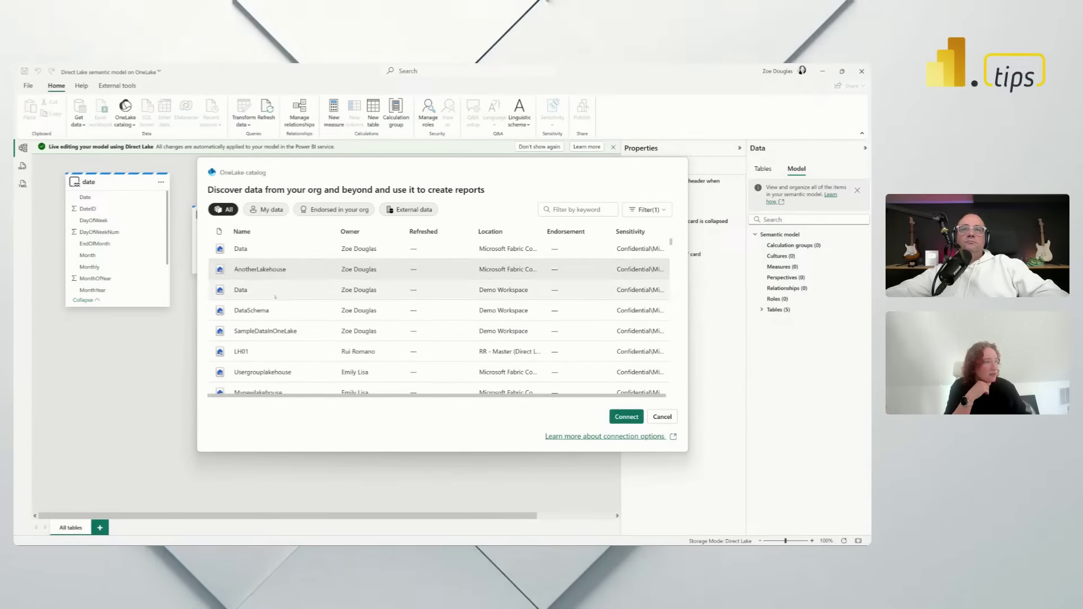
left_click(243, 289)
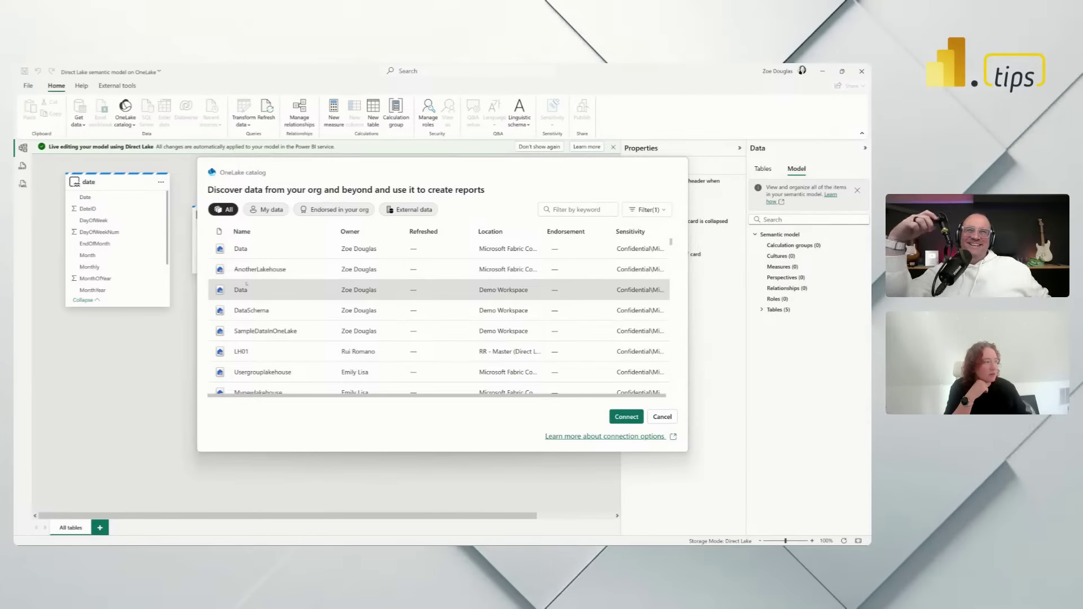
left_click(260, 269)
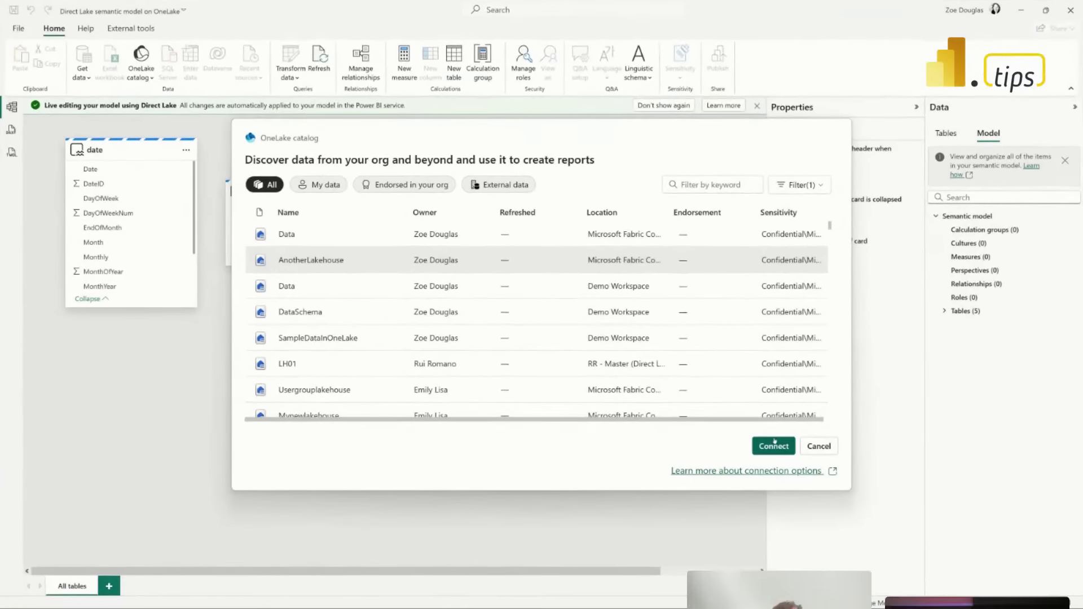
key("Escape")
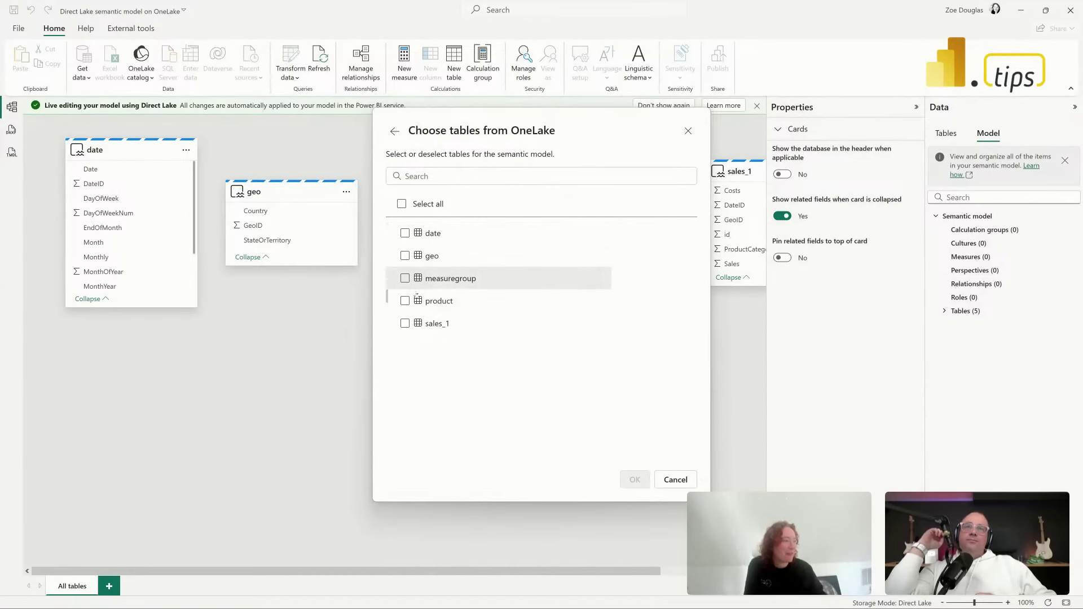
left_click(405, 233)
left_click(634, 480)
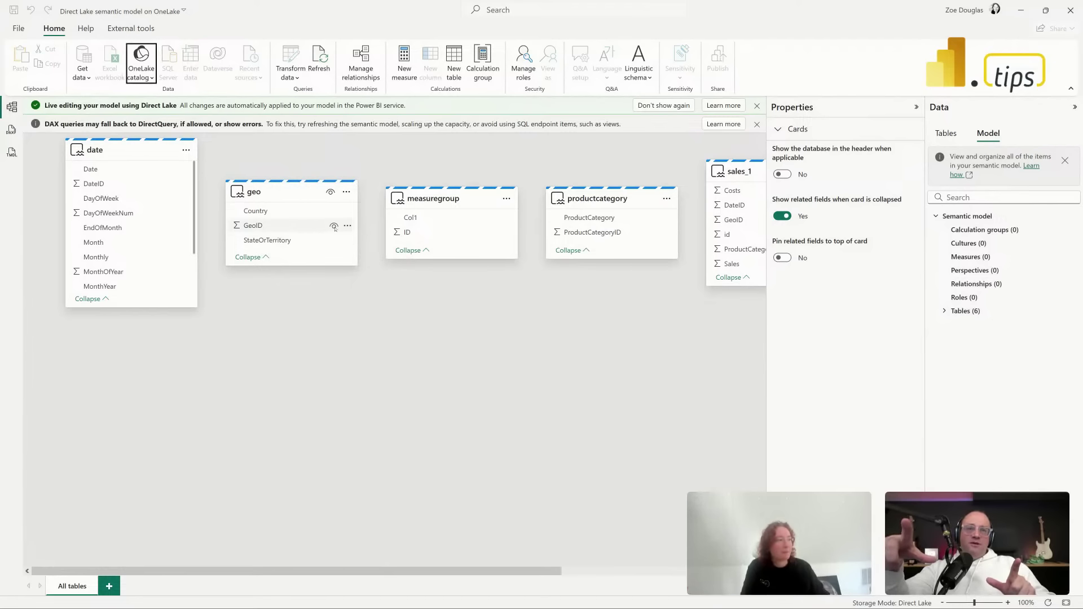
left_click(758, 125)
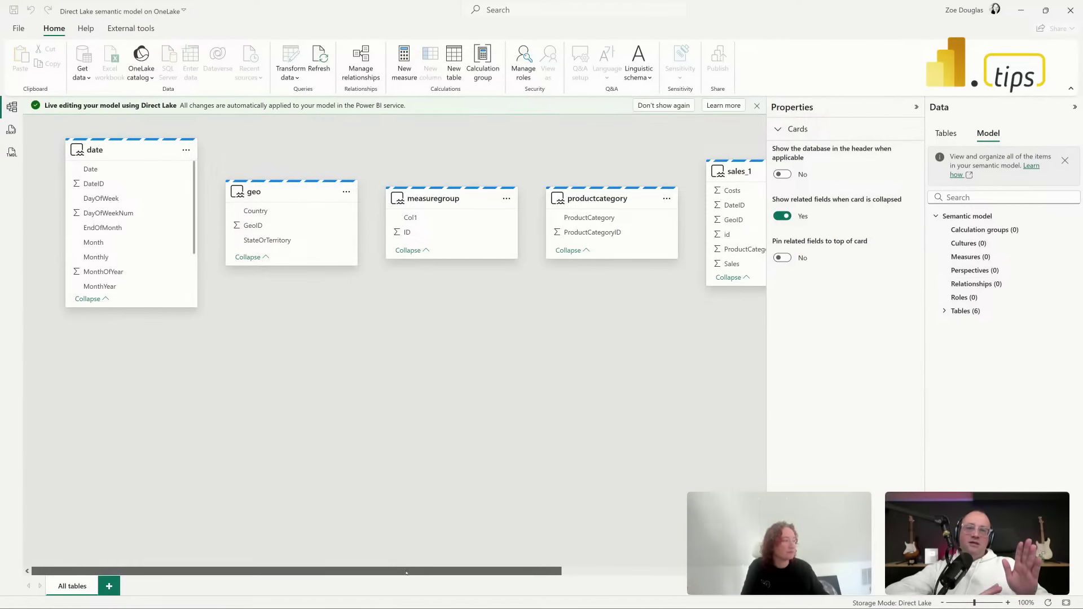
left_click_drag(411, 571, 259, 553)
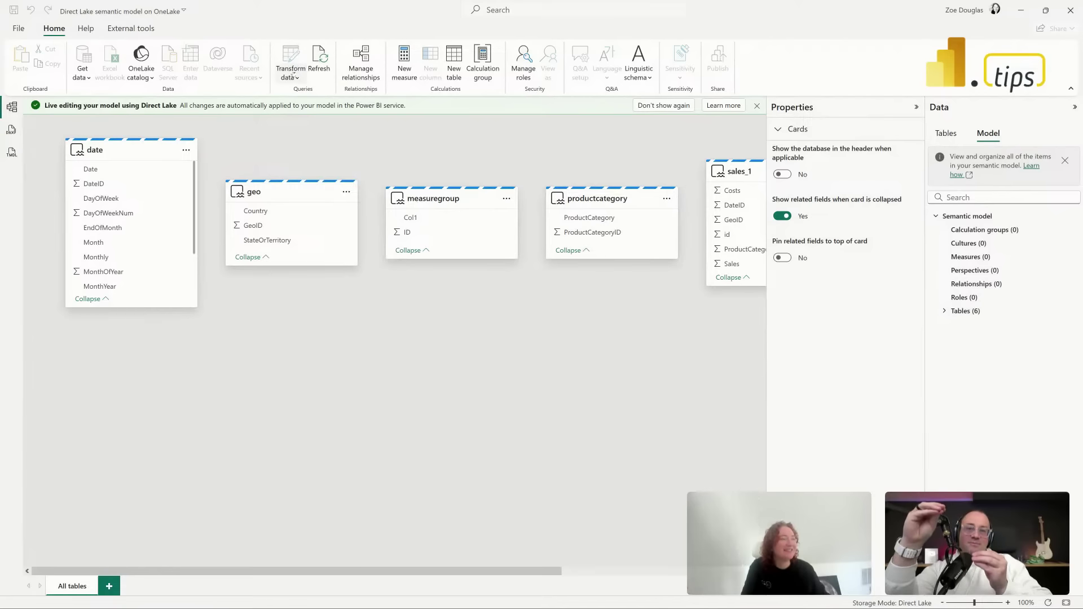
- Start a blank report and connect to the Data lakehouse in Demo Workspace through the OneLake catalog
left_click(11, 29)
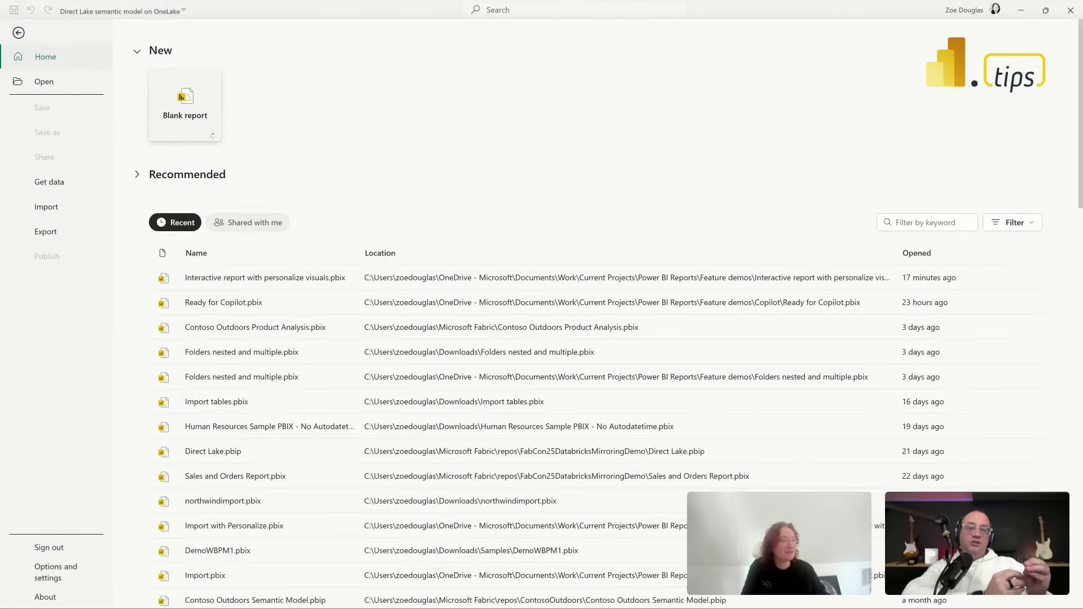
key("Escape")
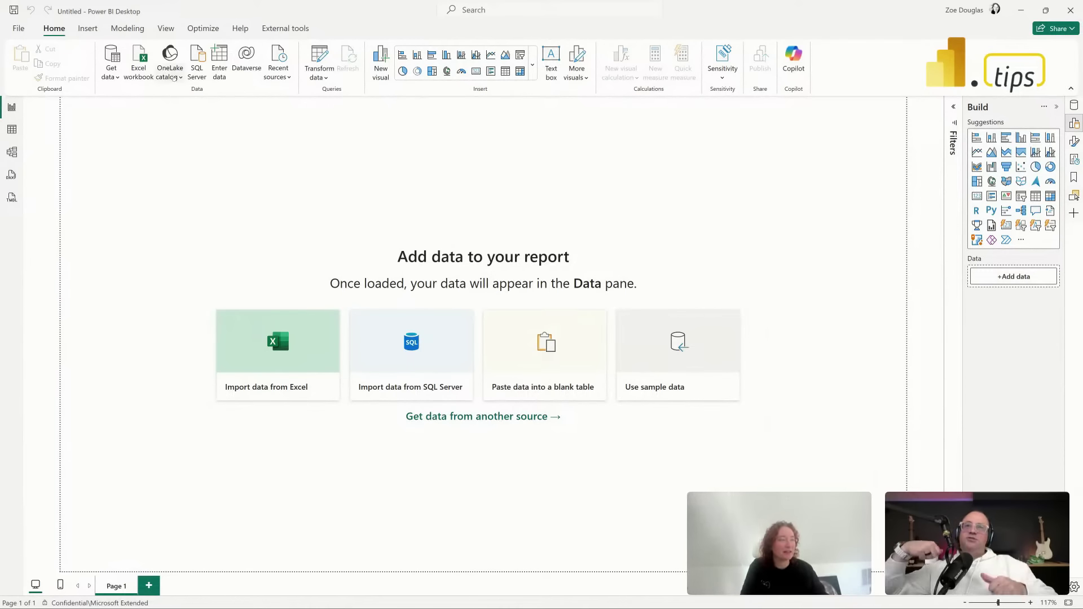
left_click(177, 79)
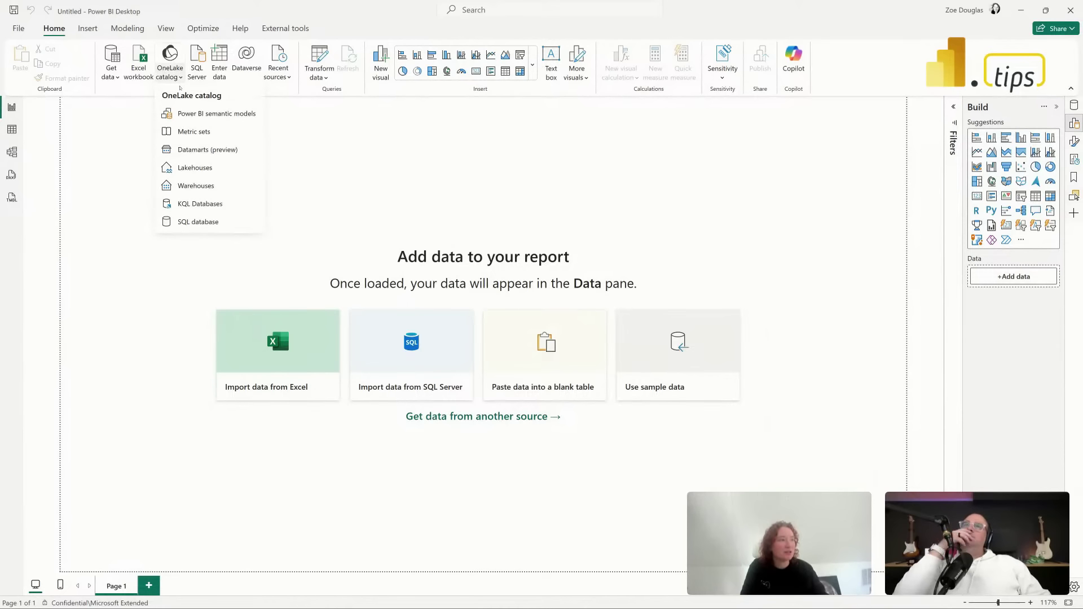
left_click(467, 182)
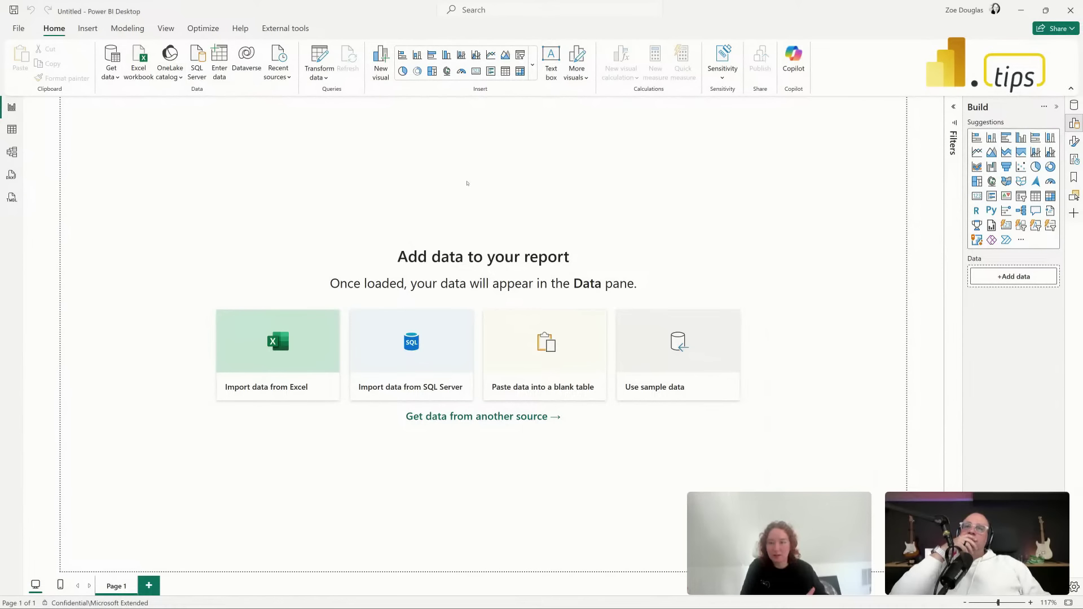
left_click(173, 70)
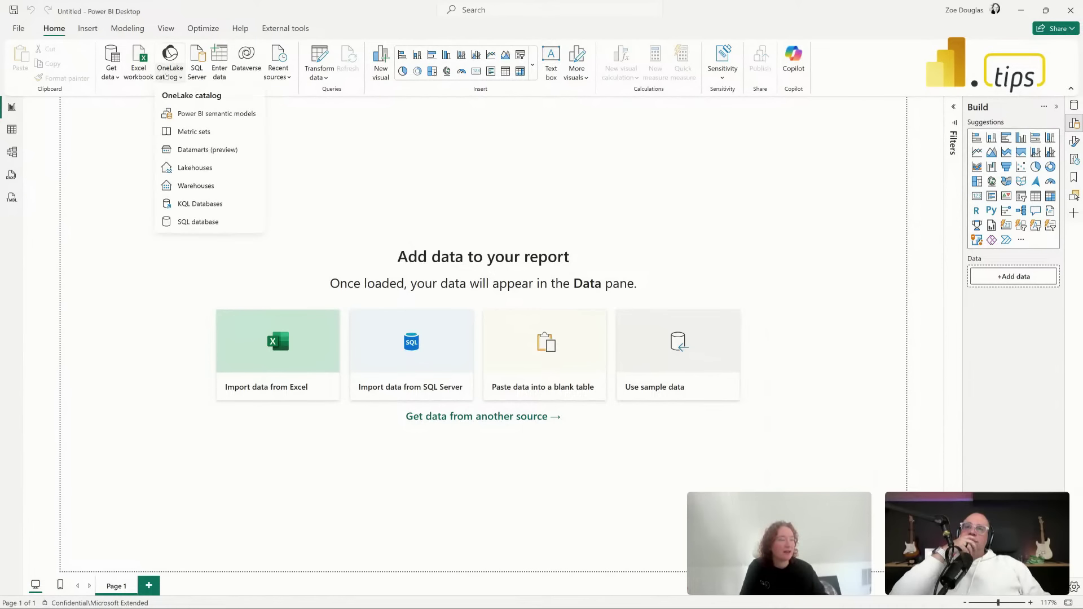
left_click(194, 132)
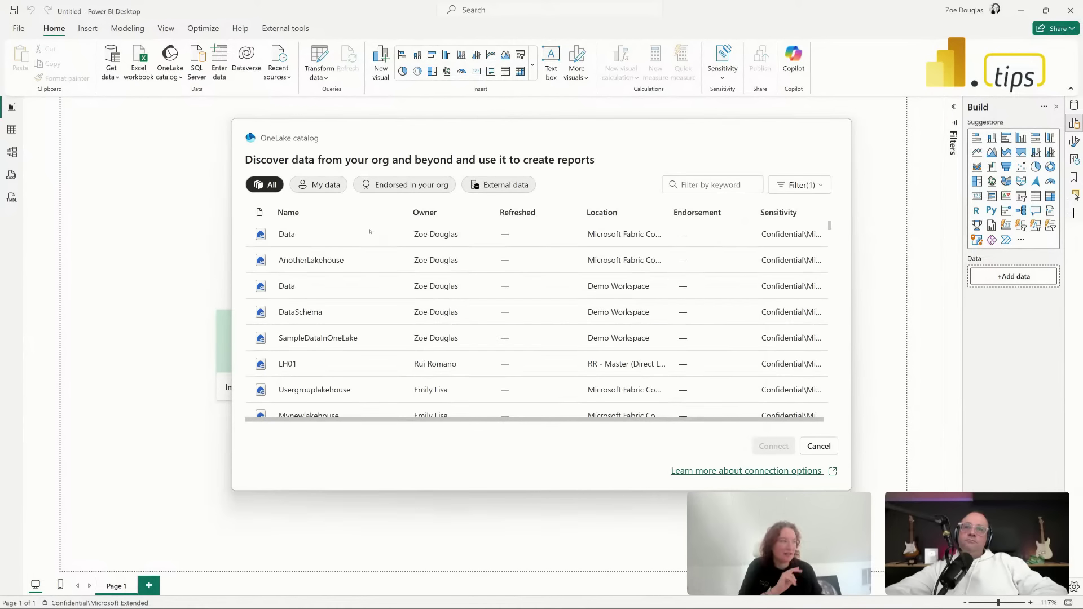
left_click(334, 293)
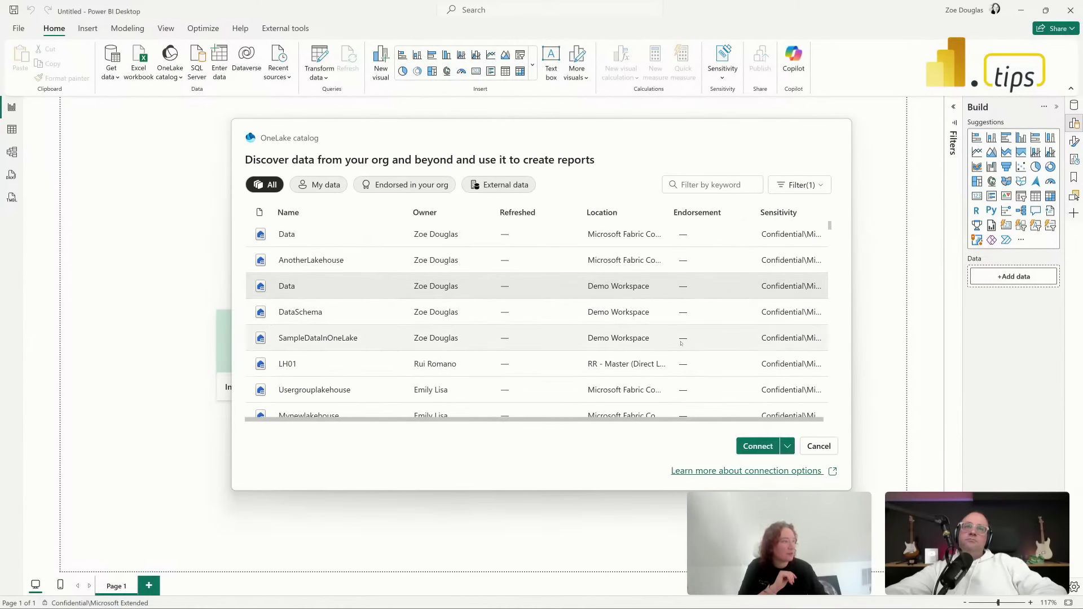
left_click(756, 446)
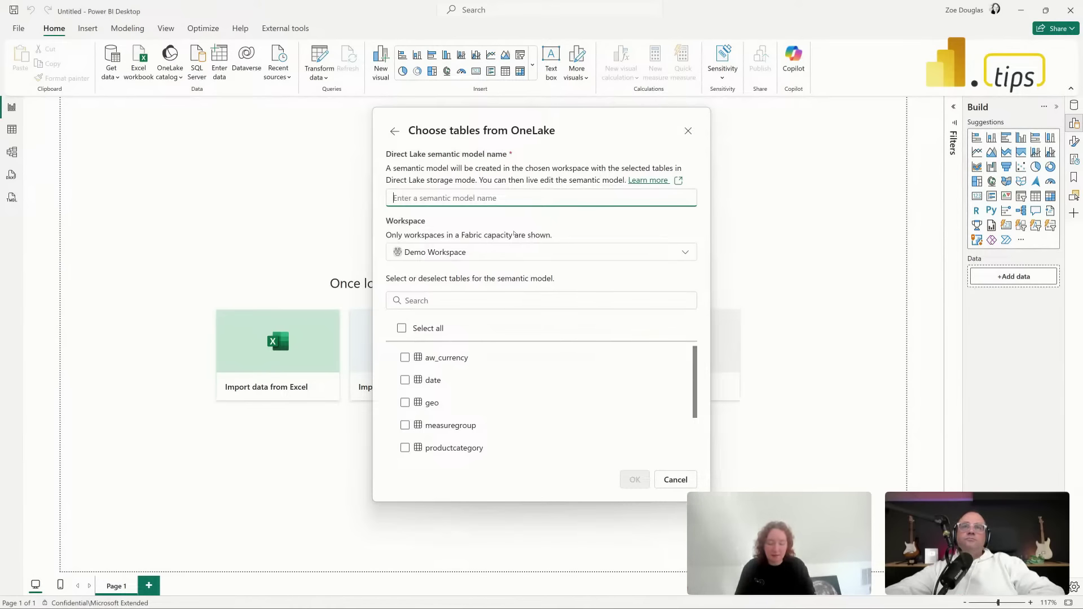
- Name the new Direct Lake semantic model "Test DLOL to get expression"
type("Test DLOL")
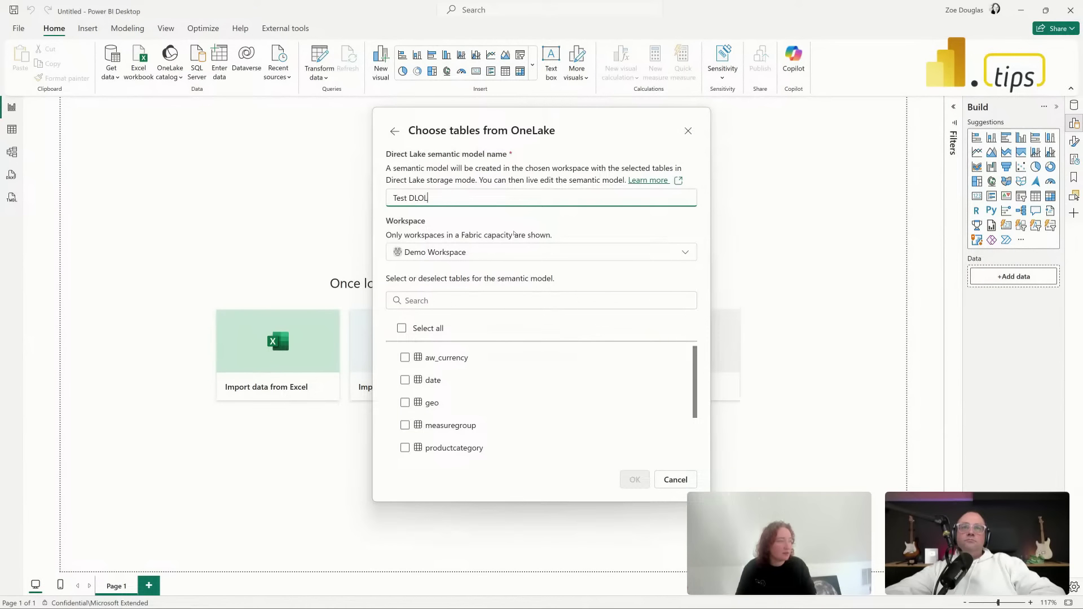
type(" to get expressiion")
key("BackSpace")
key("BackSpace")
key("BackSpace")
key("BackSpace")
key("BackSpace")
type("sion")
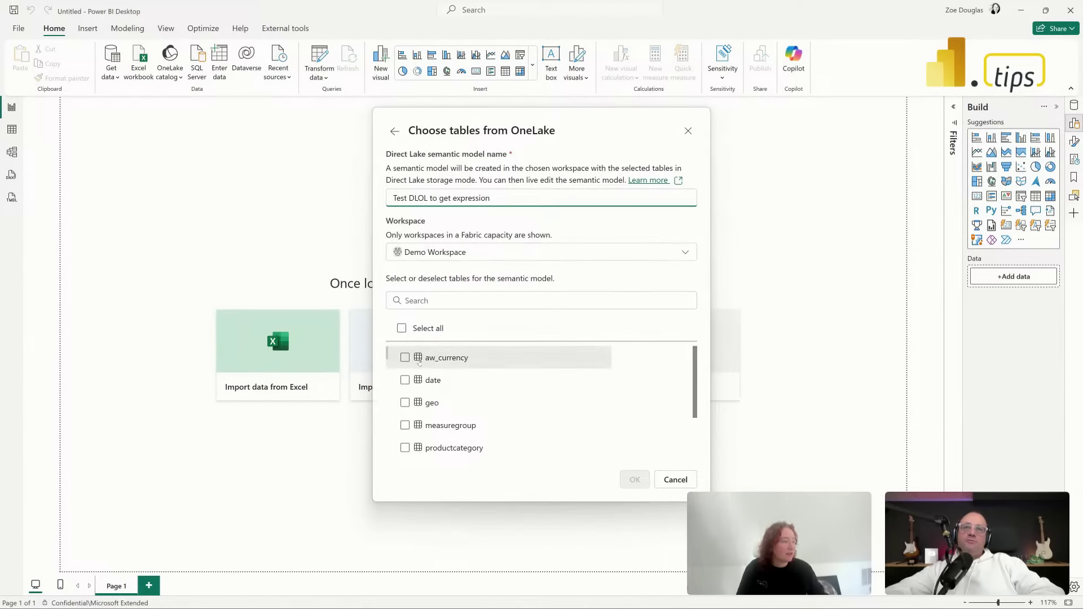
- Include the date and geo tables and create the semantic model in Demo Workspace
left_click(405, 381)
left_click(405, 403)
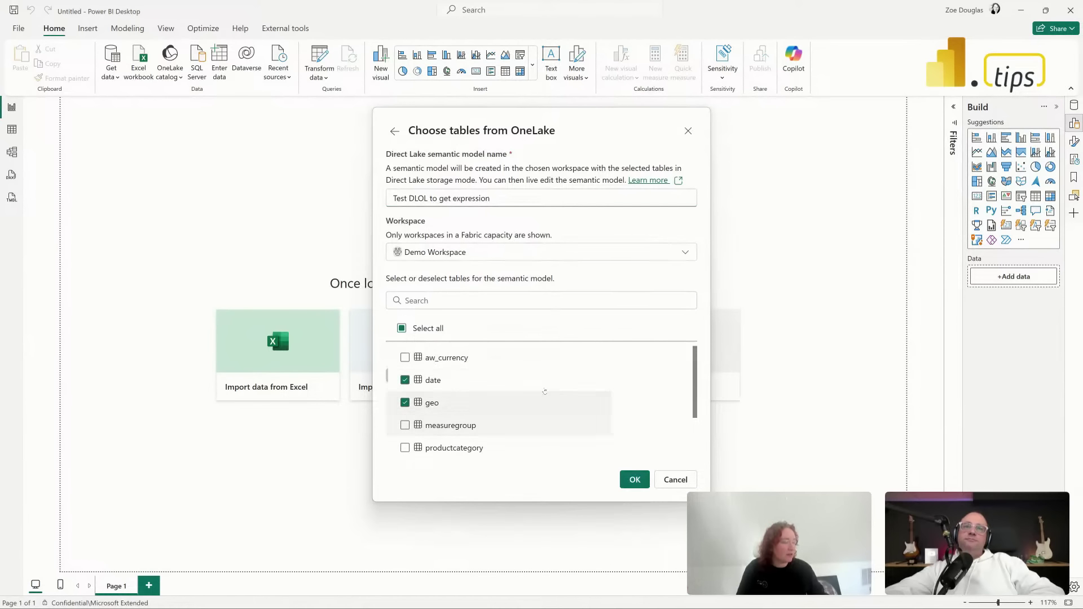
scroll(507, 400, "down", 2)
scroll(494, 396, "up", 2)
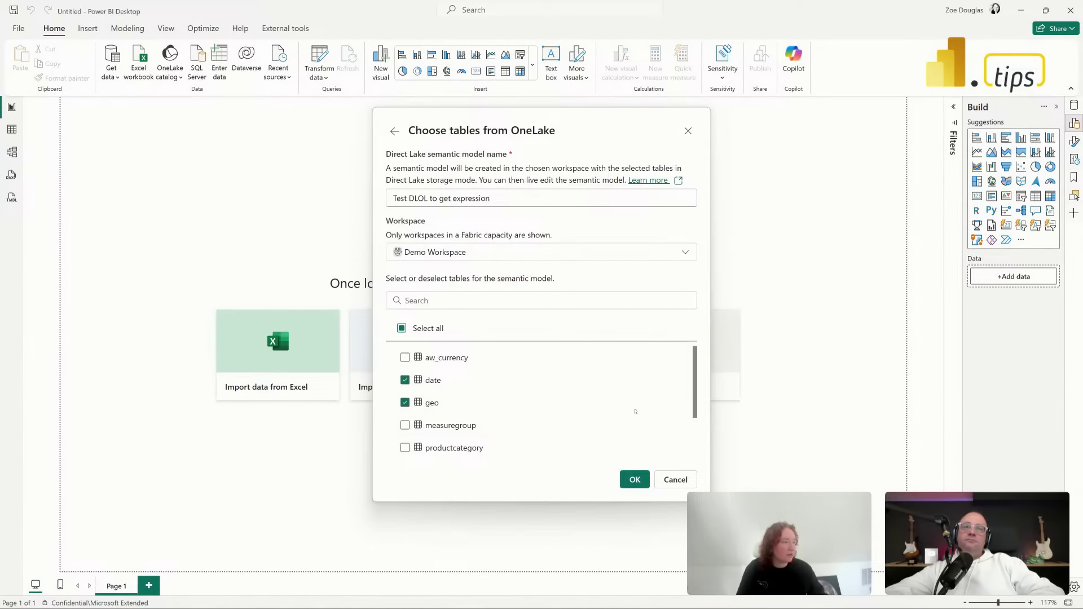
left_click(640, 482)
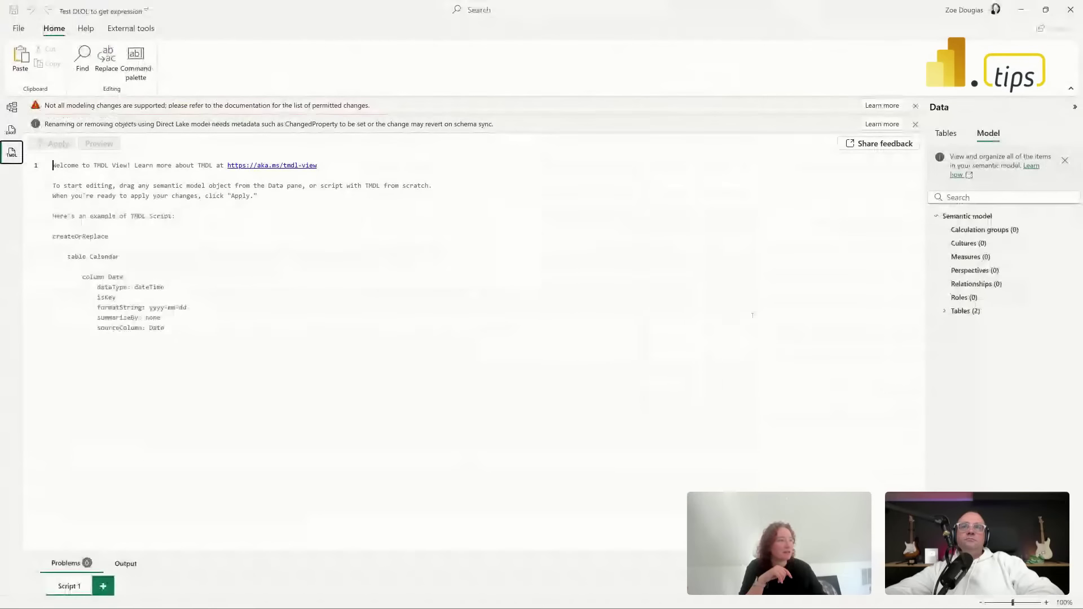
- Script the entire test semantic model in TMDL view and copy the let–in query of its 'DirectLake - Data' expression
left_click_drag(982, 216, 693, 236)
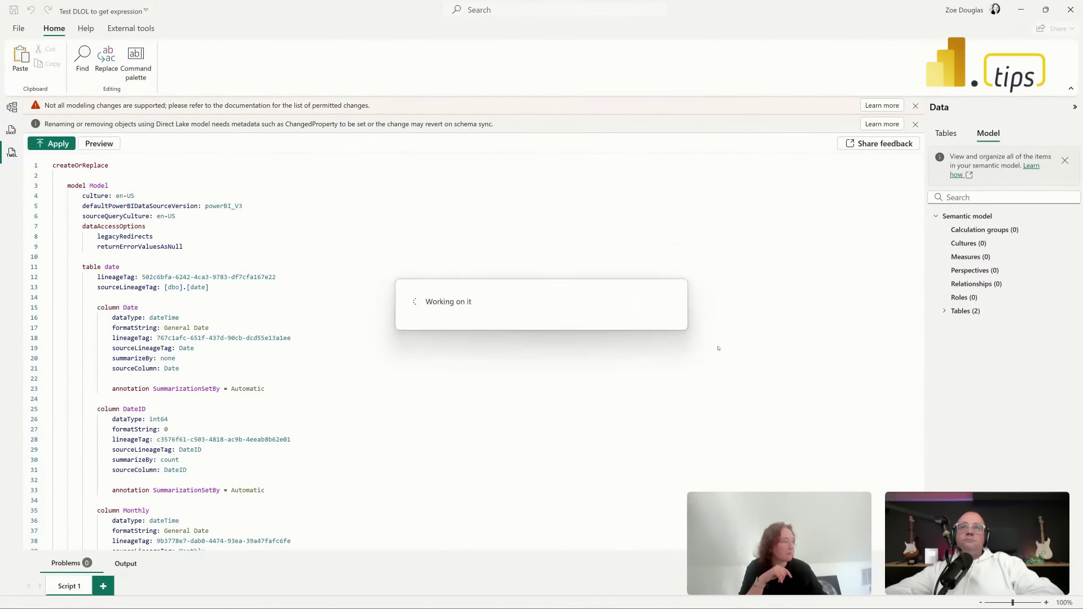
scroll(527, 324, "down", 20)
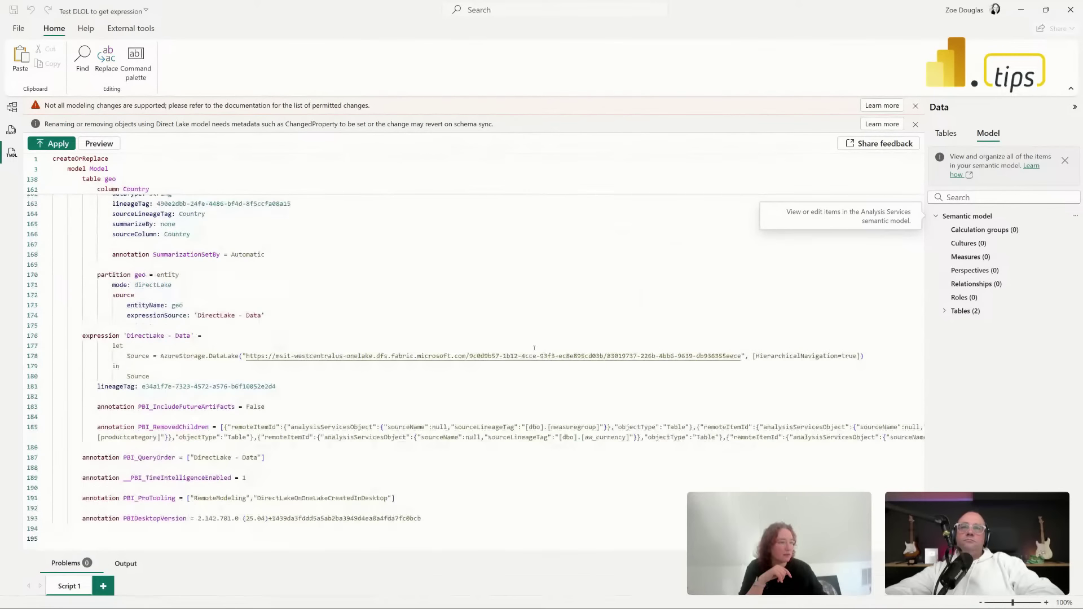
left_click_drag(150, 377, 112, 346)
key("ctrl+c")
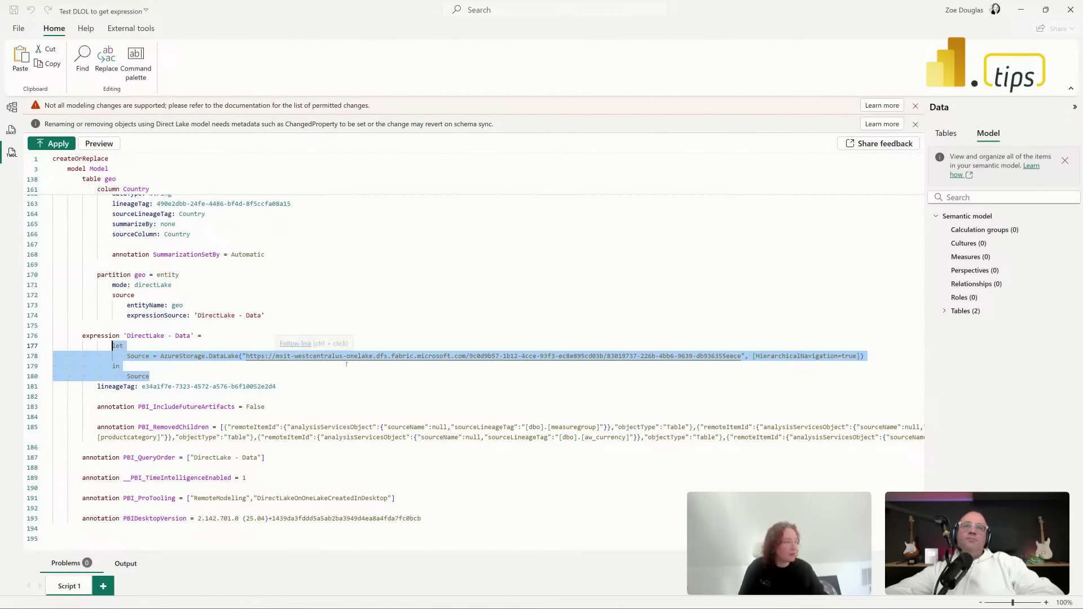
left_click(120, 366)
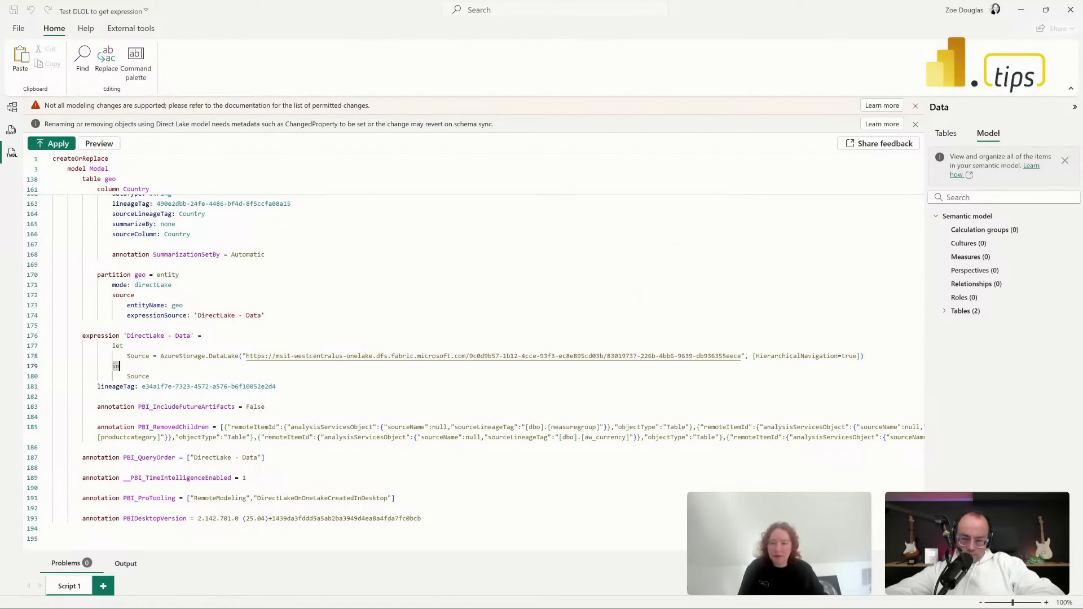
- Switch to the DLSQL model, replace the DatabaseQuery expression's let–in query with the copied AzureStorage.DataLake query, and apply the script to the model
key("alt+Tab")
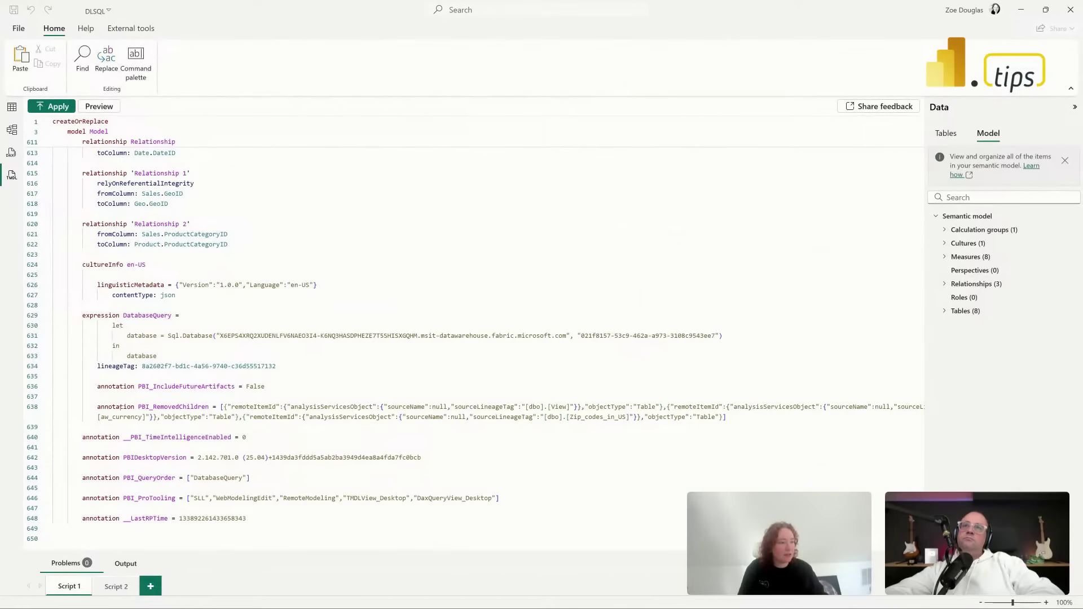
left_click_drag(170, 355, 112, 325)
key("ctrl+v")
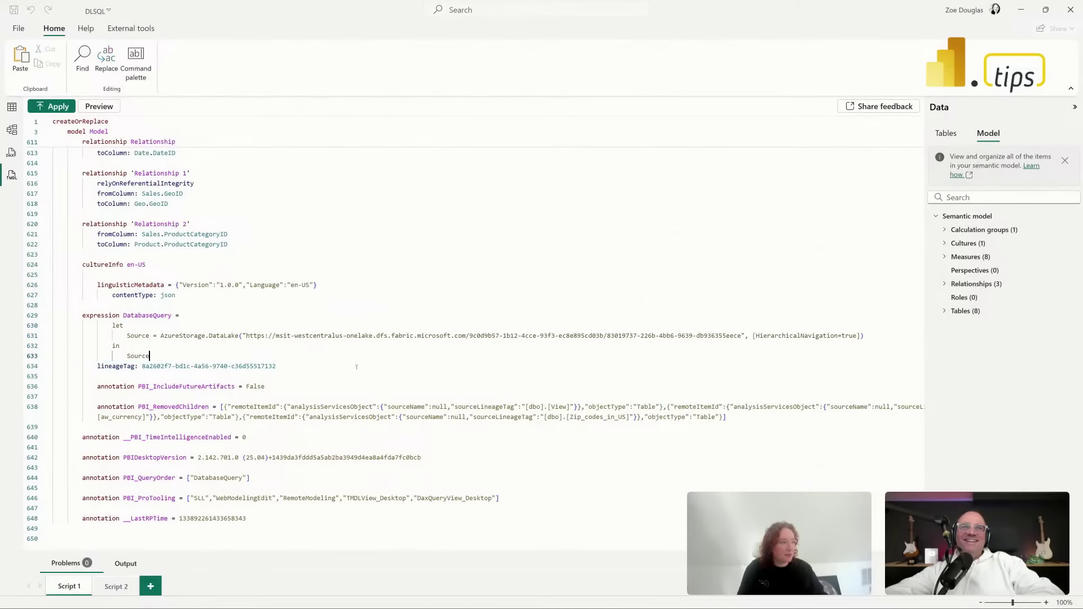
key("shift+Return")
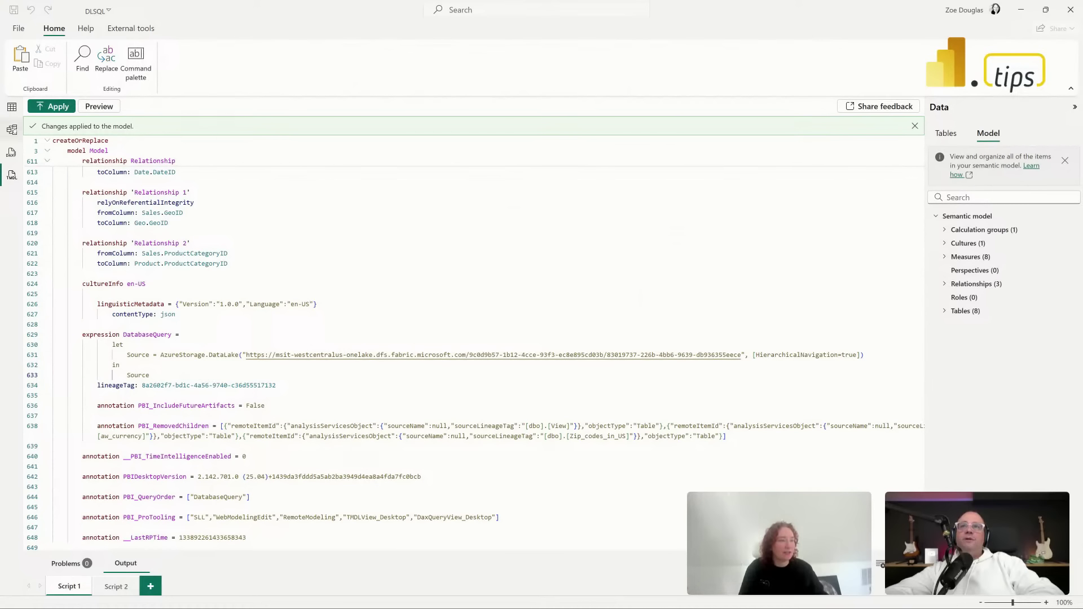
- In DAX query view, generate and run a quick query defining a new COUNTROWS measure on the Date table
left_click(12, 129)
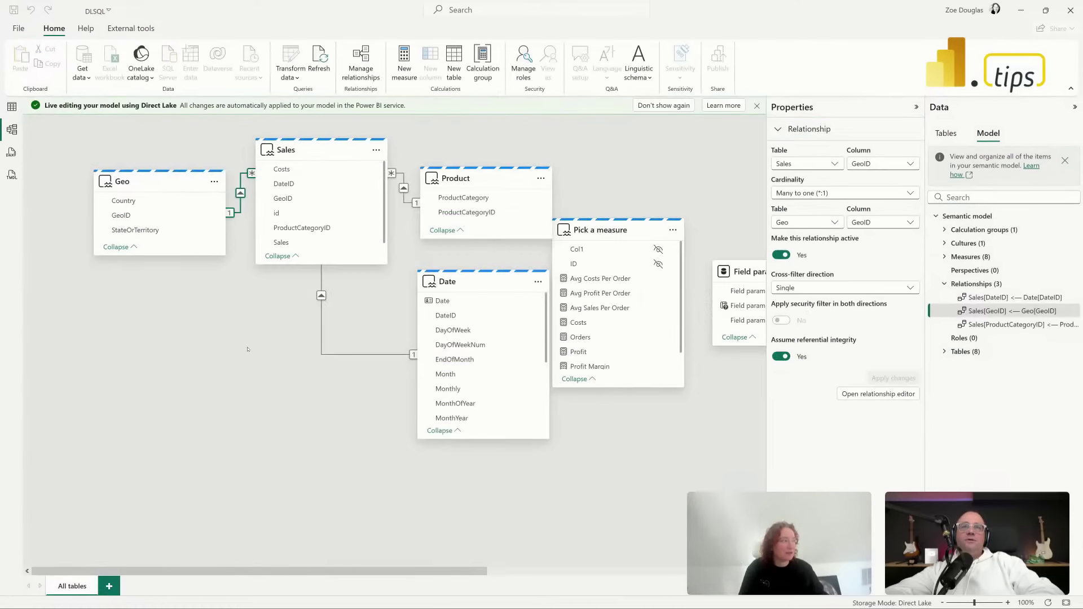
left_click(11, 153)
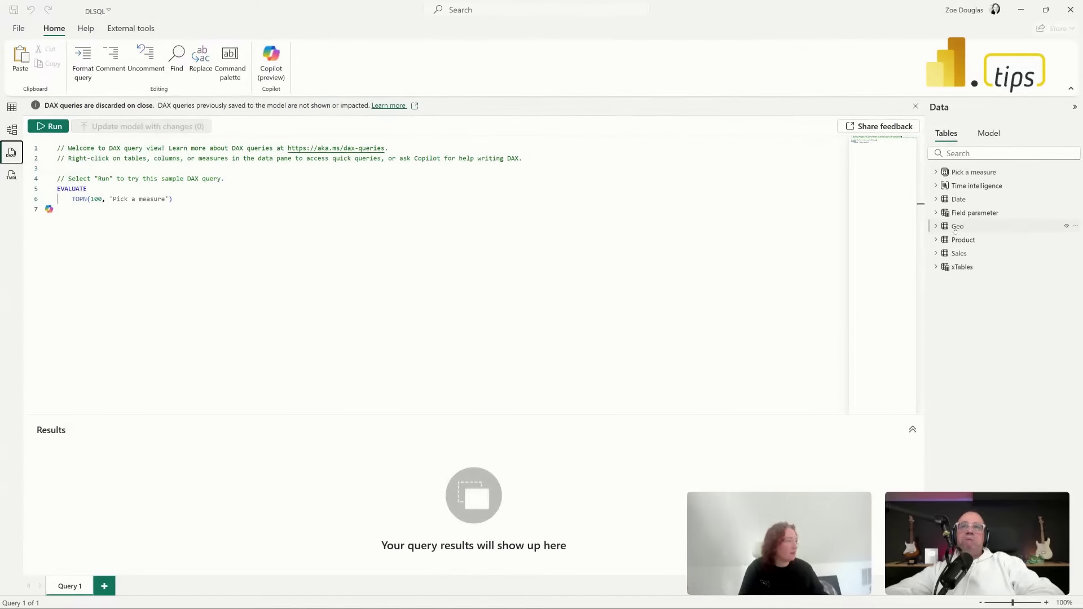
right_click(960, 202)
mouse_move(996, 208)
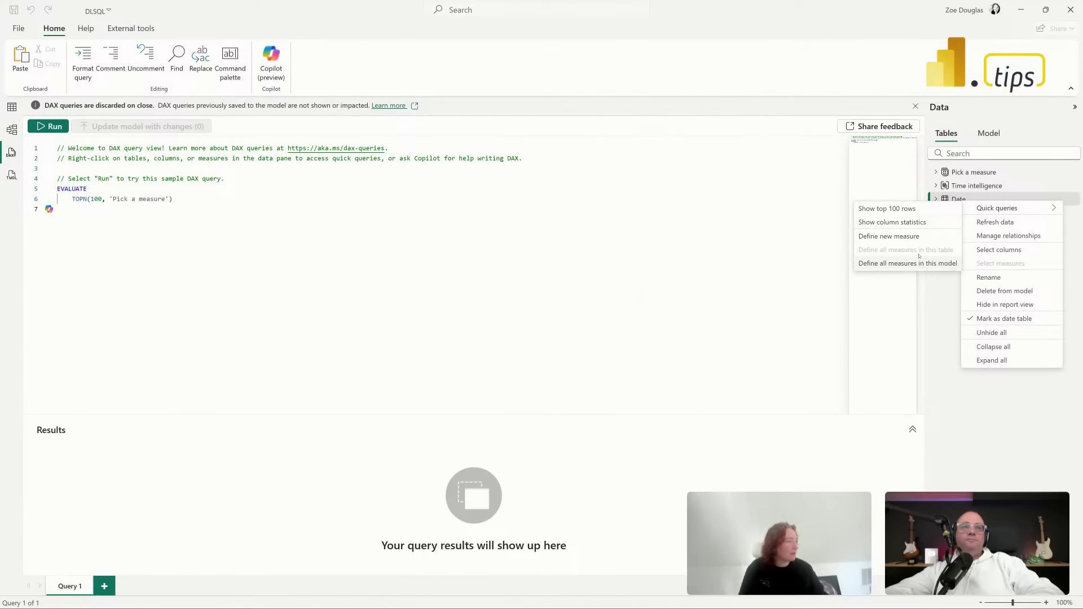
left_click(902, 237)
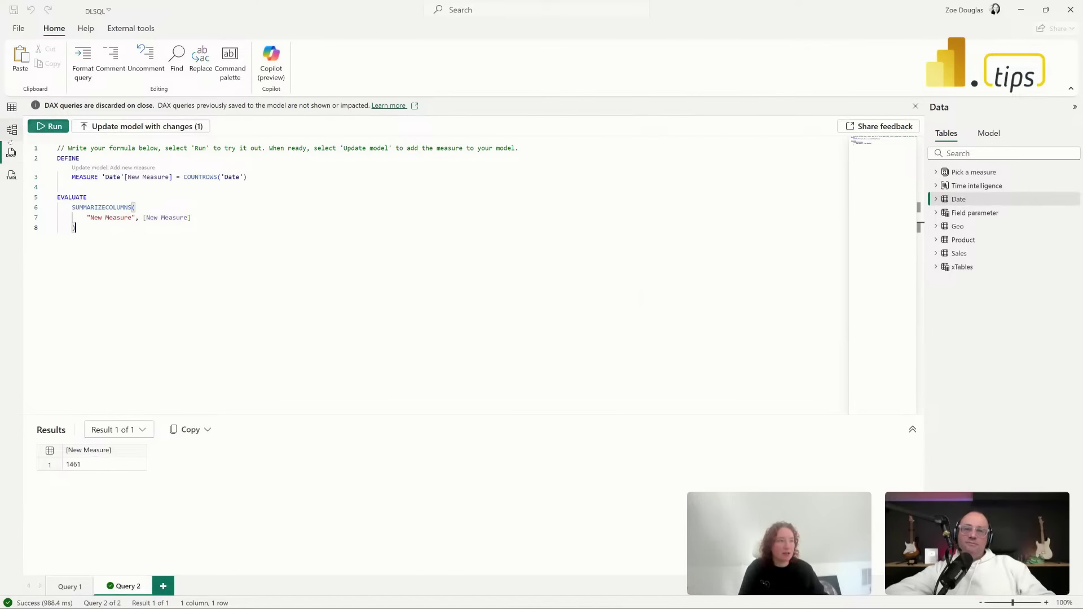
- Examine the semantic model's properties in model view, including its Direct Lake behavior setting
left_click(11, 131)
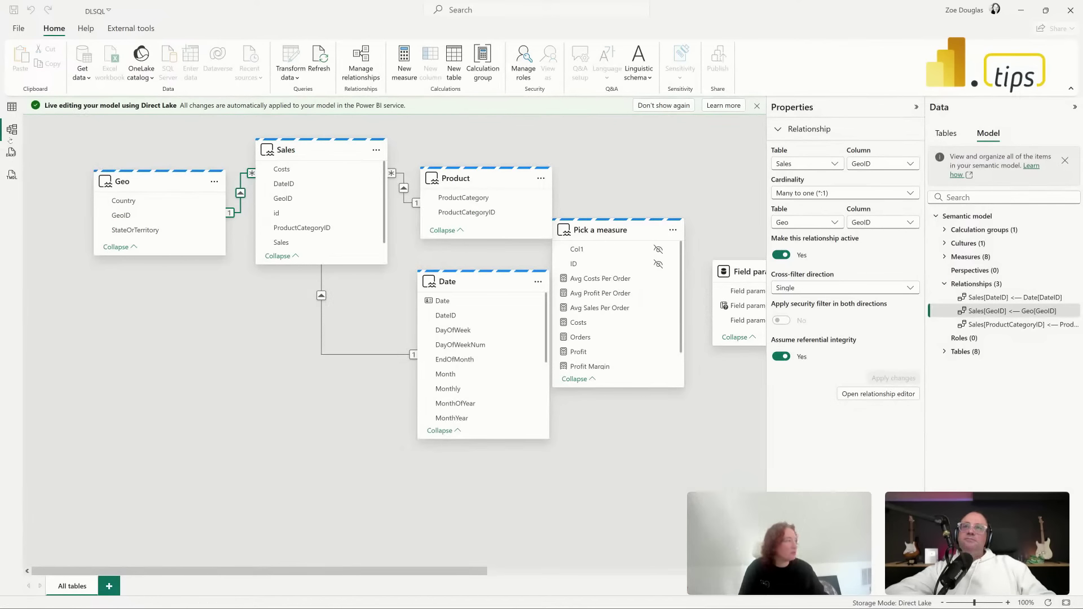
left_click(981, 216)
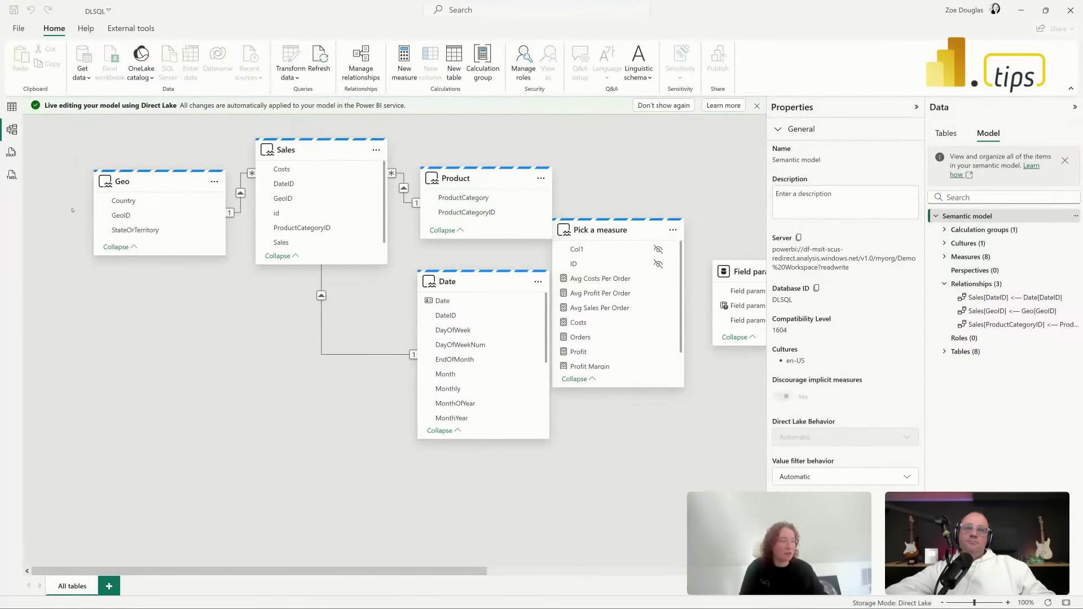
- In DAX query view, generate and run a quick query defining a new COUNTROWS measure on the Sales table
left_click(12, 152)
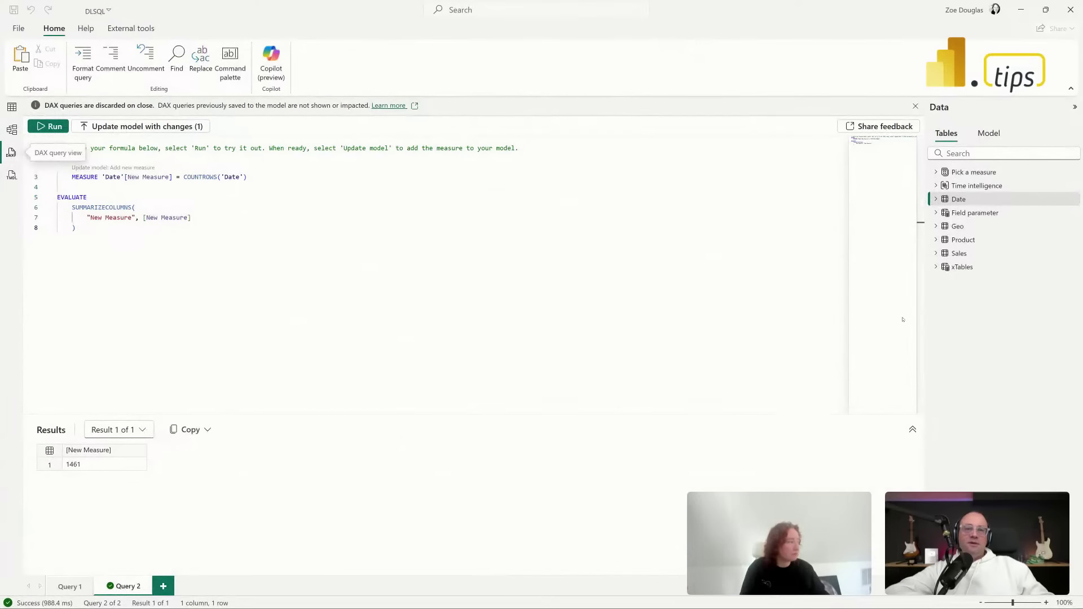
right_click(970, 253)
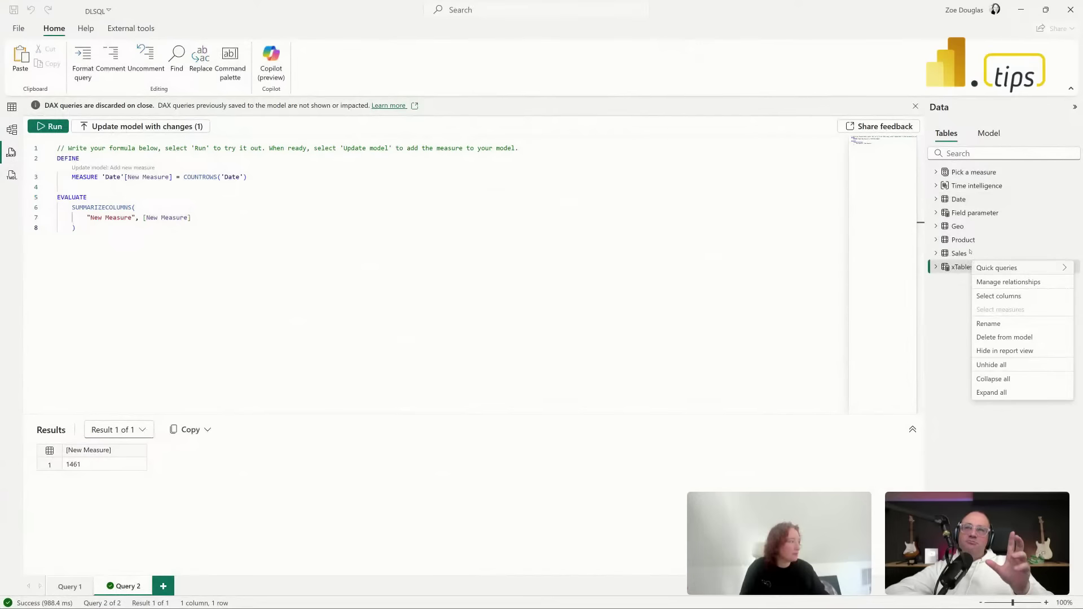
mouse_move(984, 257)
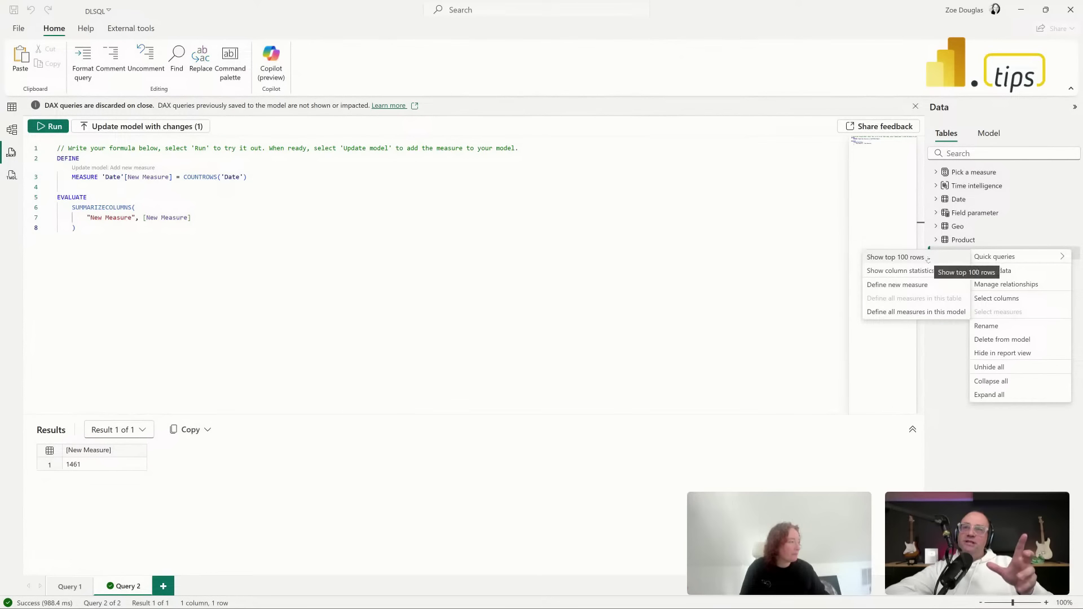
left_click(920, 285)
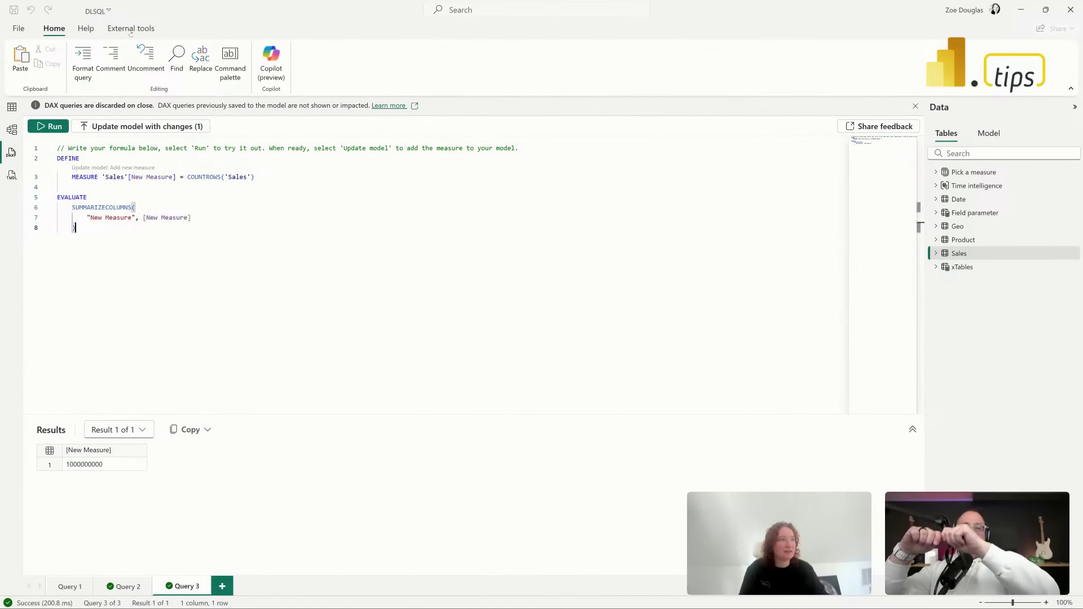
- Open the DLSQL model's page in the Power BI service, view its lineage, and return to the DAX query in Desktop
left_click(105, 13)
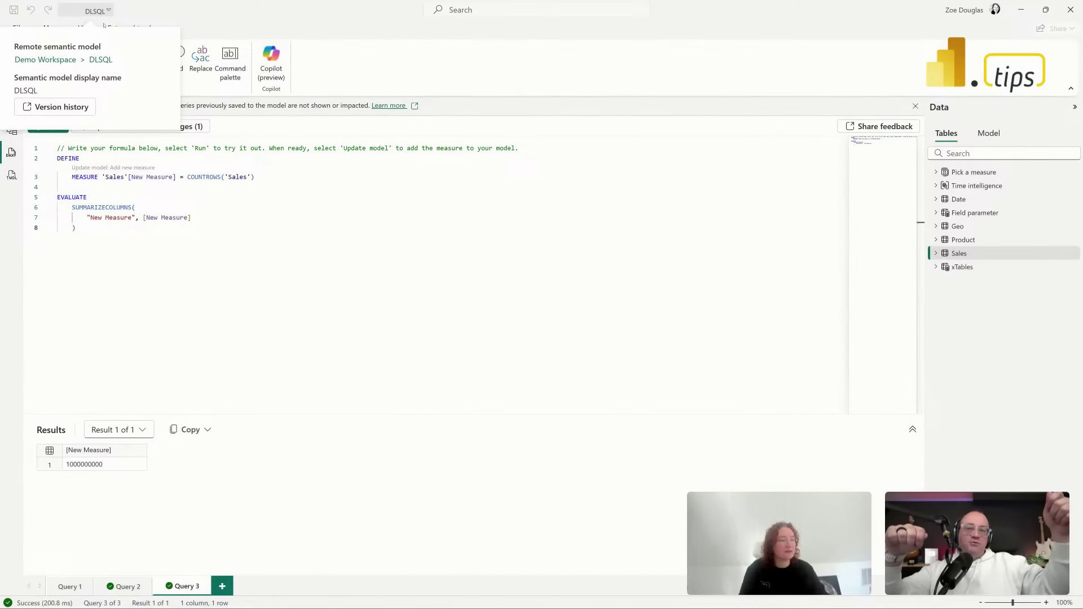
left_click(101, 59)
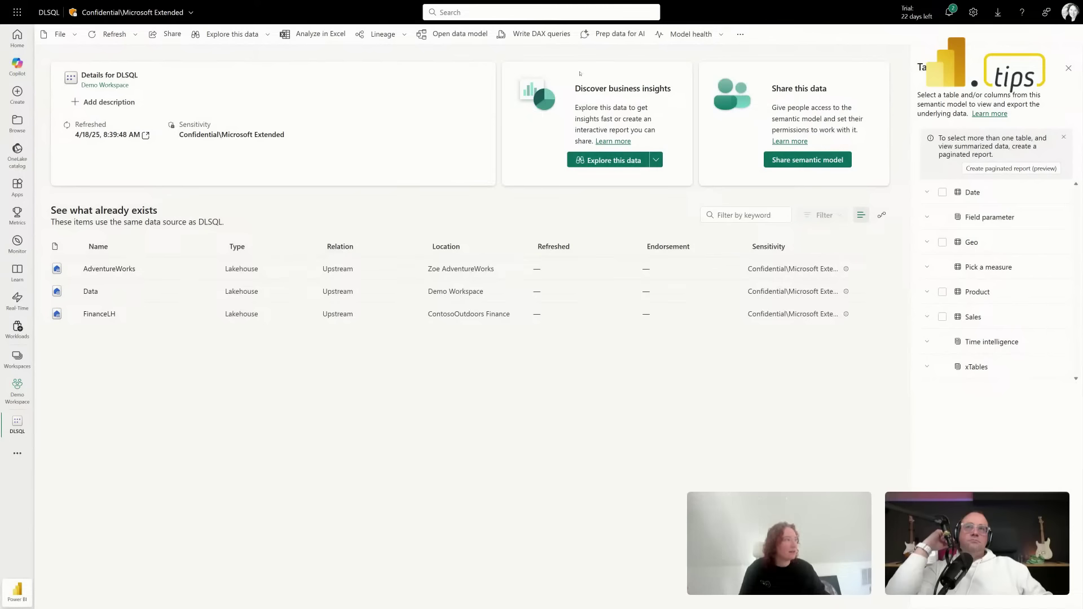
left_click(882, 215)
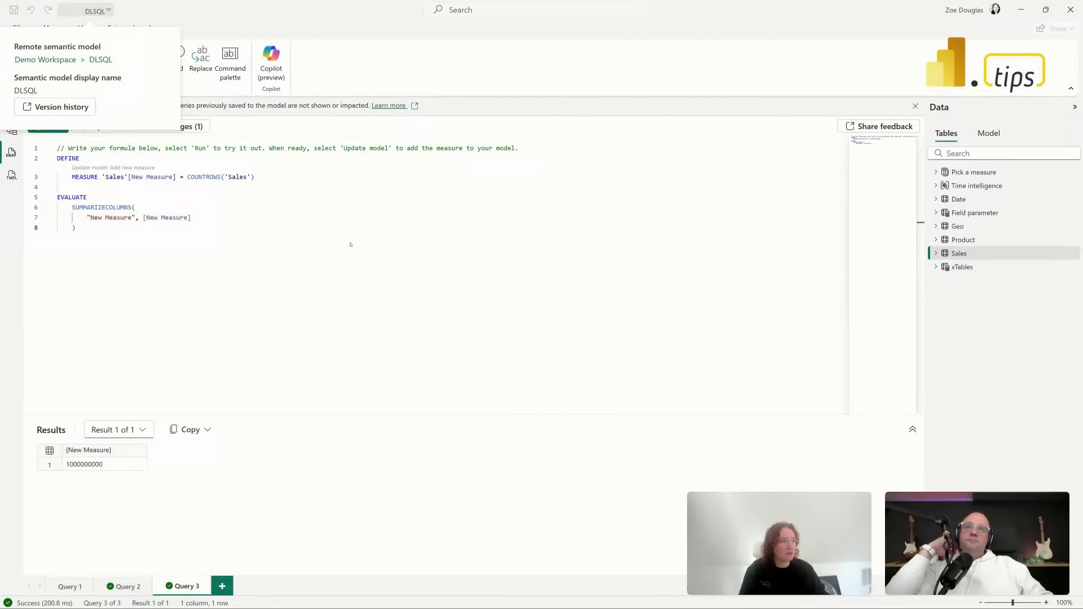
left_click(350, 245)
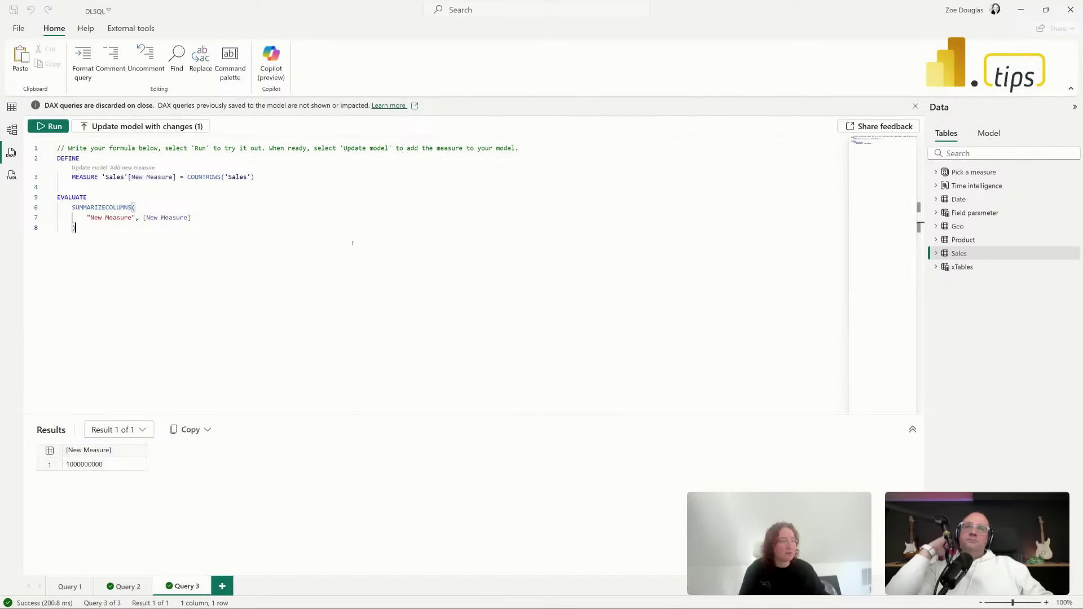
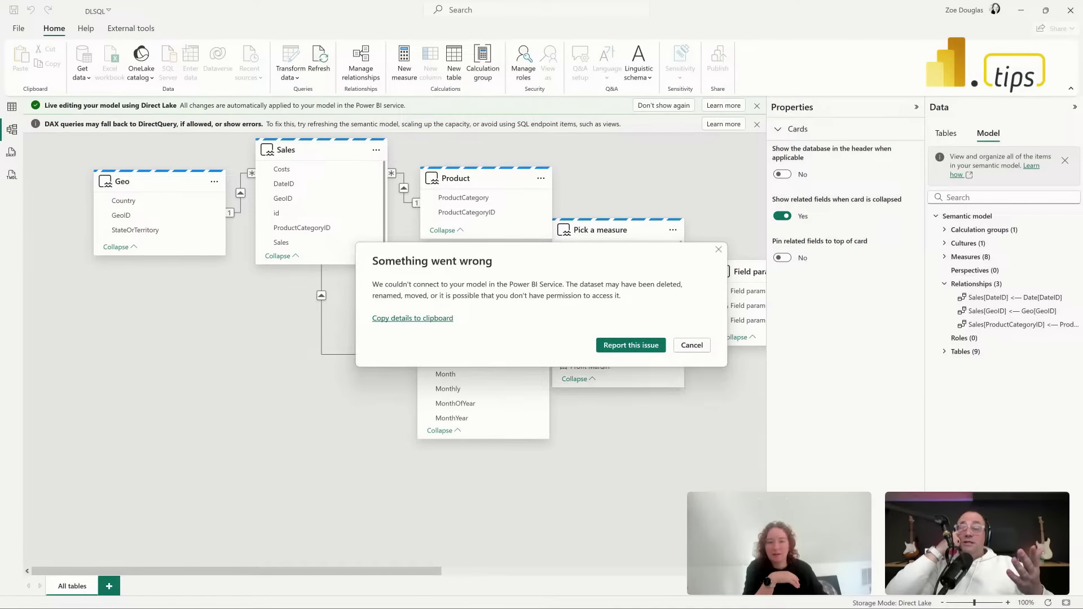
- Dismiss the model connection error and the DirectQuery fallback notice
left_click(719, 249)
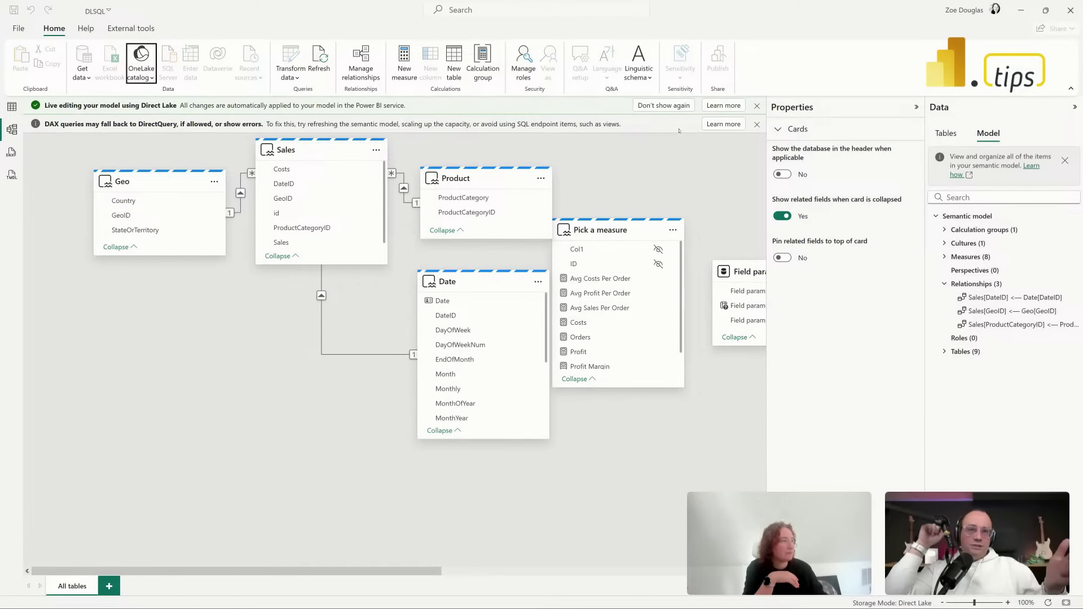
left_click(757, 124)
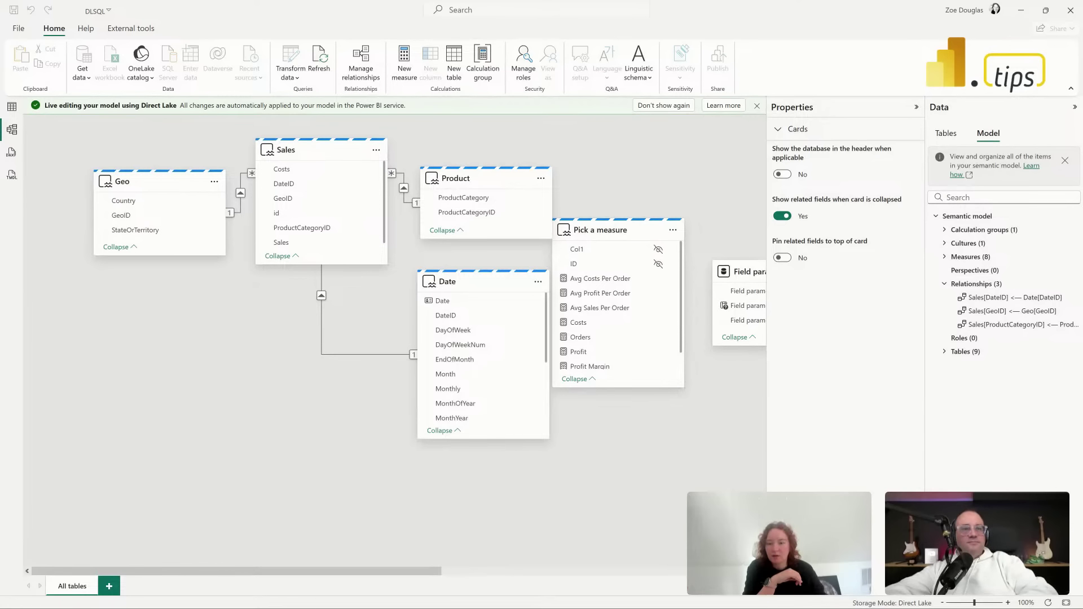
- Switch to the Sales Performance report and extend the Orders by Country chart's upper edge to align with the Orders by Month chart
key("alt+Tab")
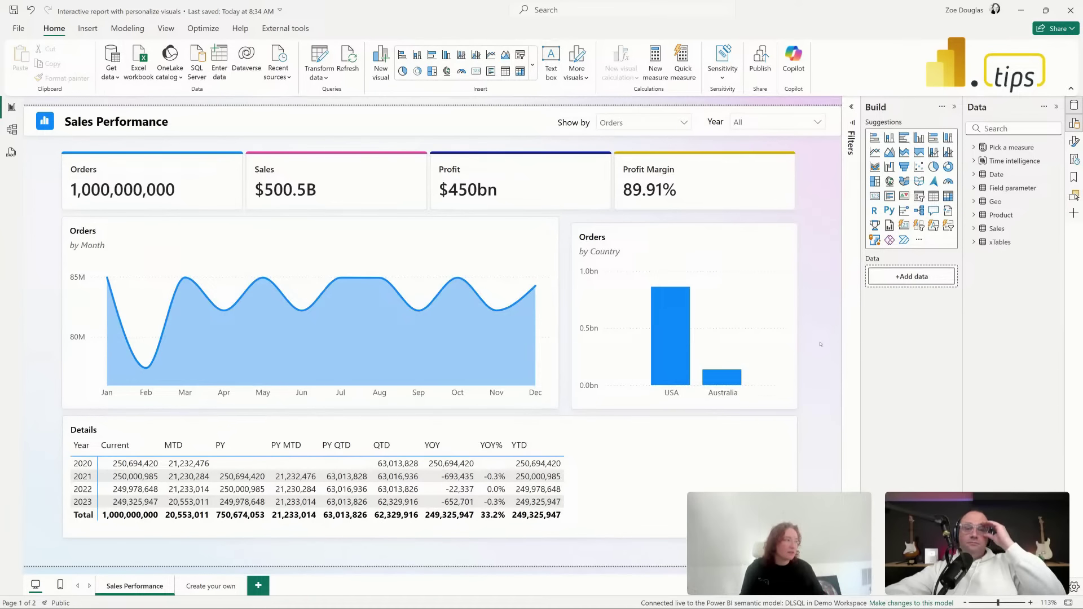
left_click(682, 224)
left_click_drag(684, 222, 685, 216)
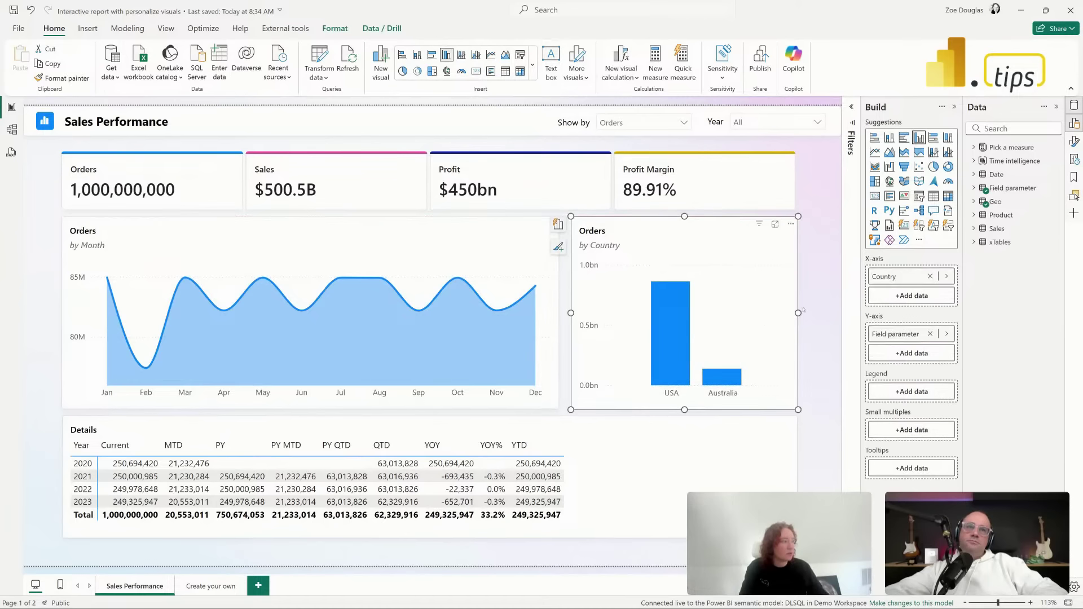
left_click(821, 325)
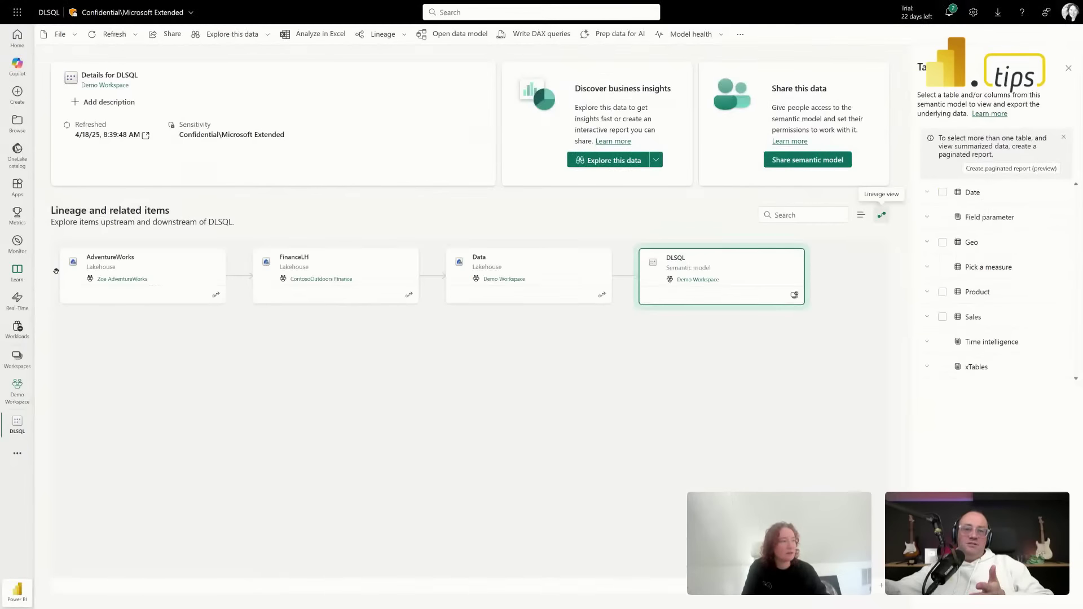
- Open the DLSQL data model in the Power BI service and change it from Viewing to Editing mode
left_click(476, 35)
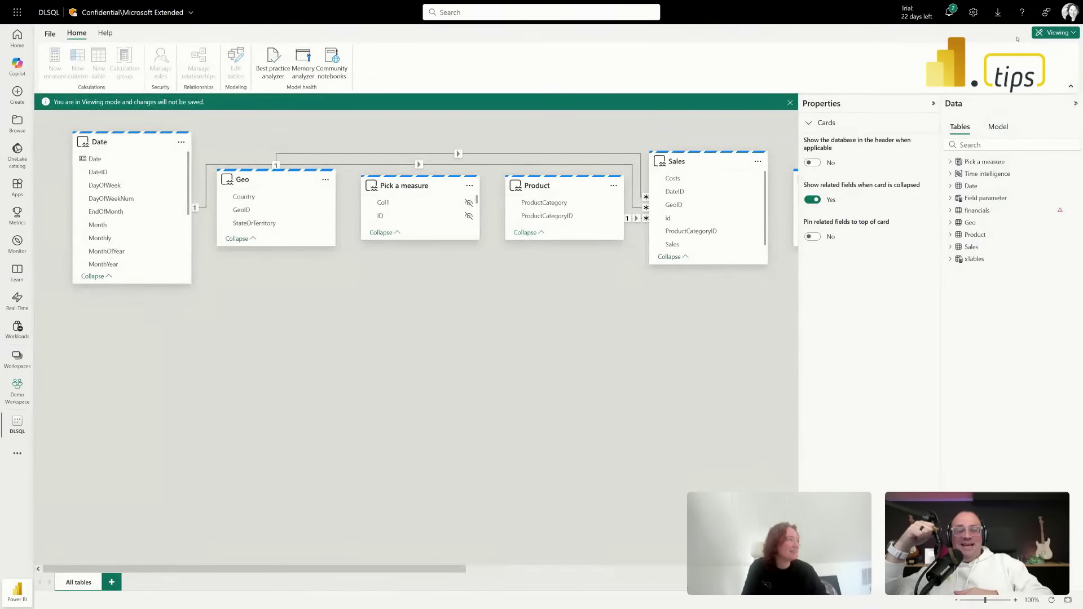
left_click(1058, 33)
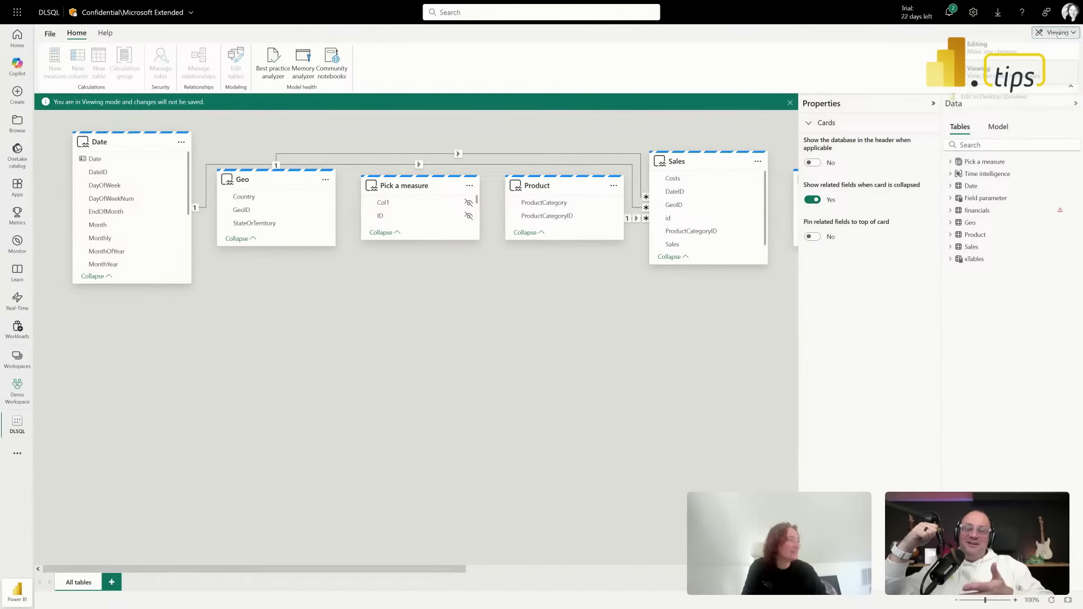
key("Escape")
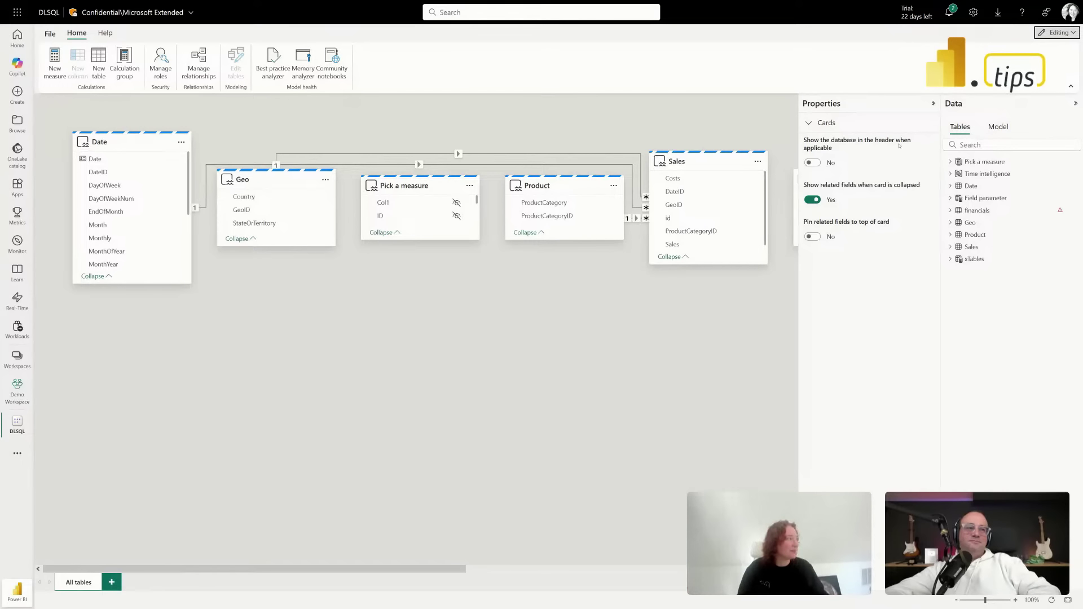
left_click(1062, 34)
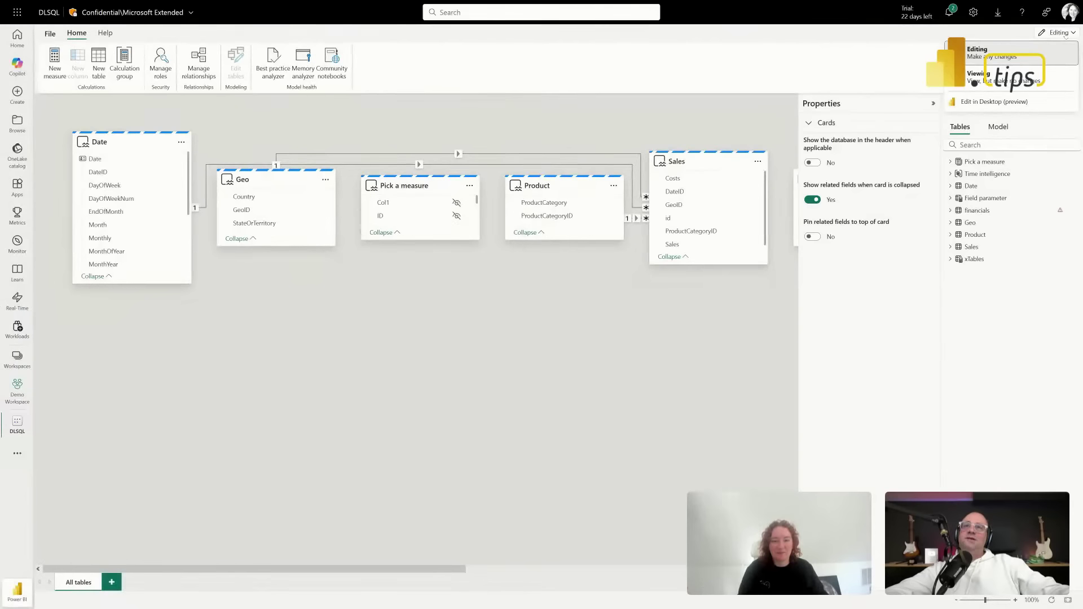
left_click(442, 370)
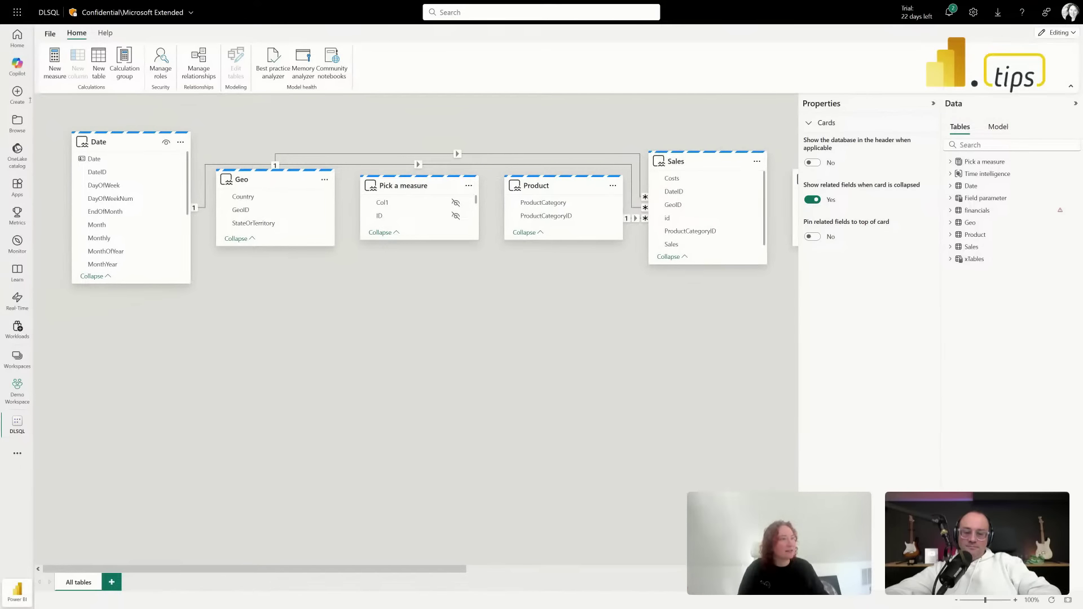
- Restore the DLSQL model from its version history to today's 8:39 AM version, 'Before I started changing things'
left_click(50, 33)
left_click(72, 95)
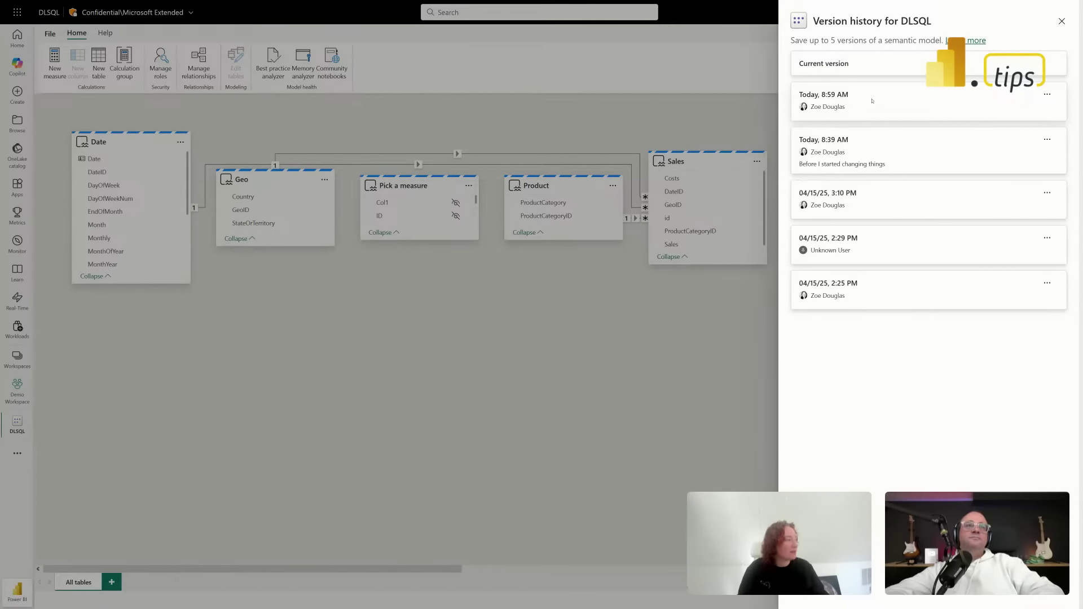
left_click(1048, 141)
left_click(963, 158)
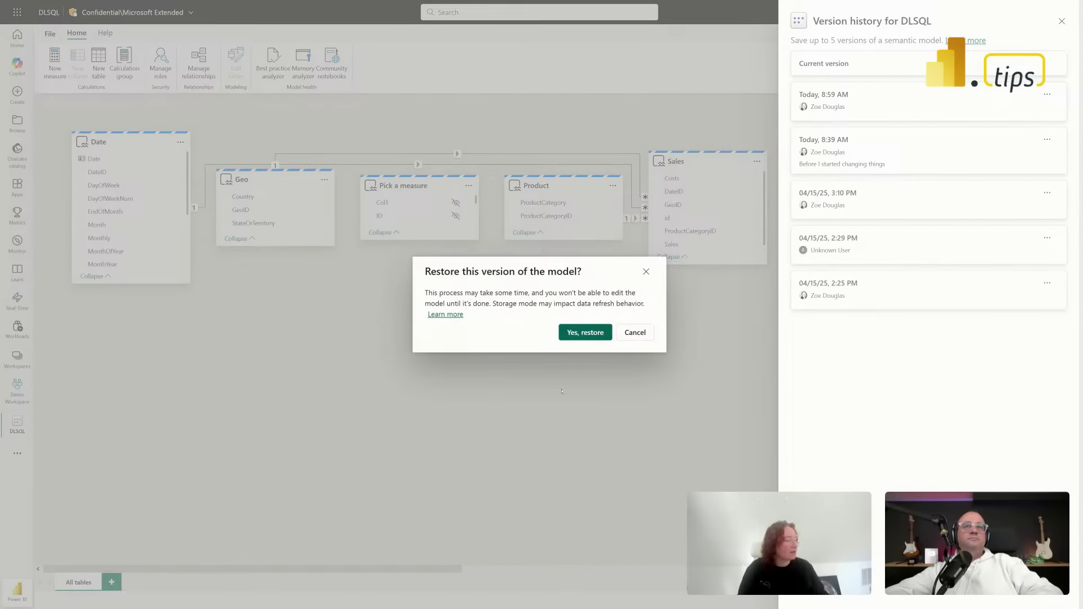
left_click(585, 333)
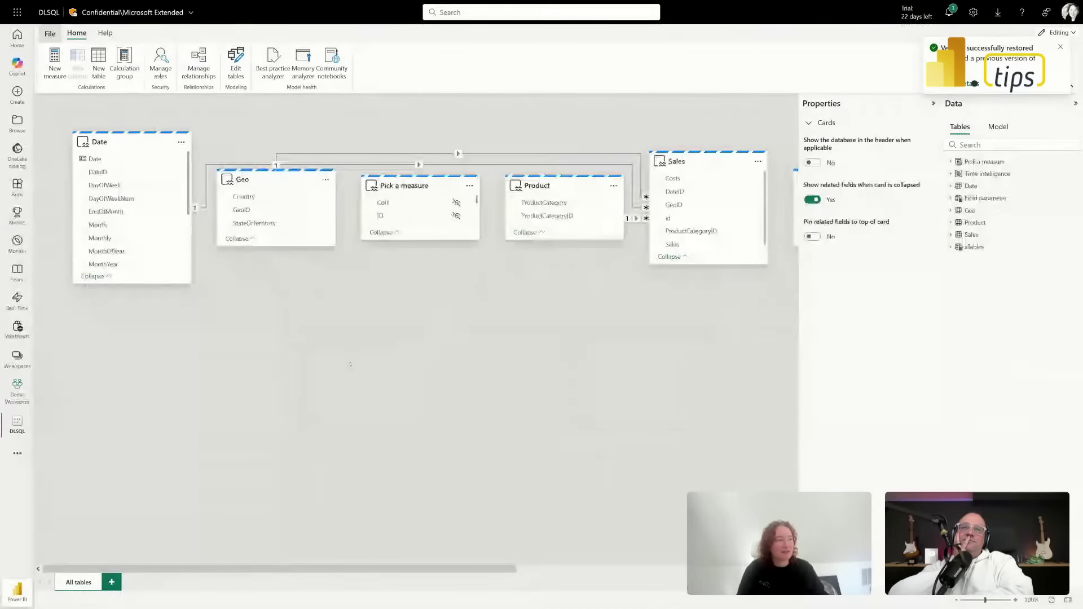
- Inspect the restored semantic model's properties and the options for its Direct Lake behavior
left_click(1000, 127)
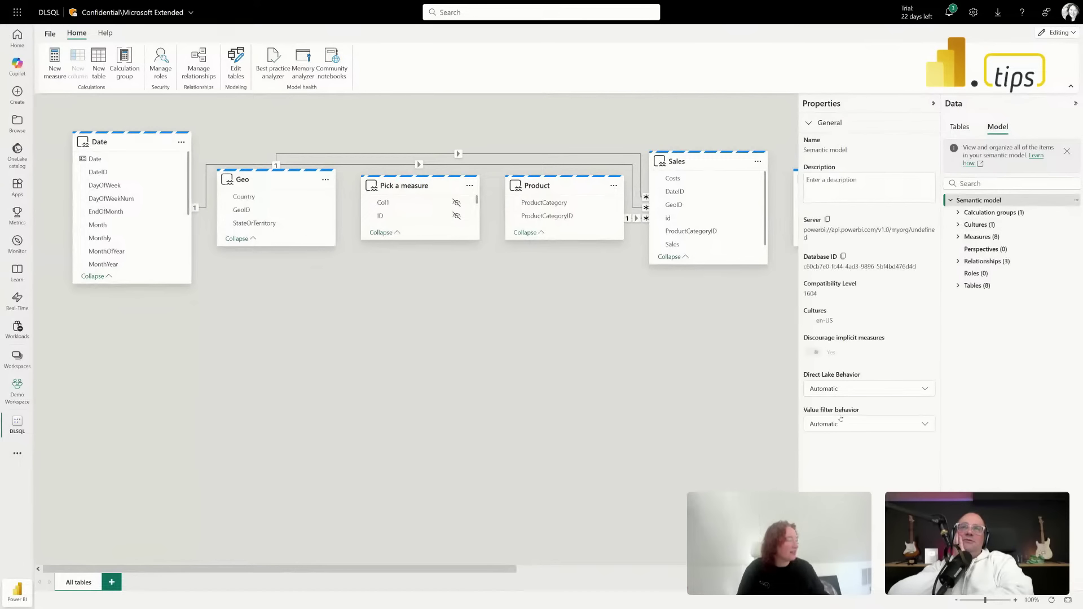
left_click(863, 388)
left_click(731, 393)
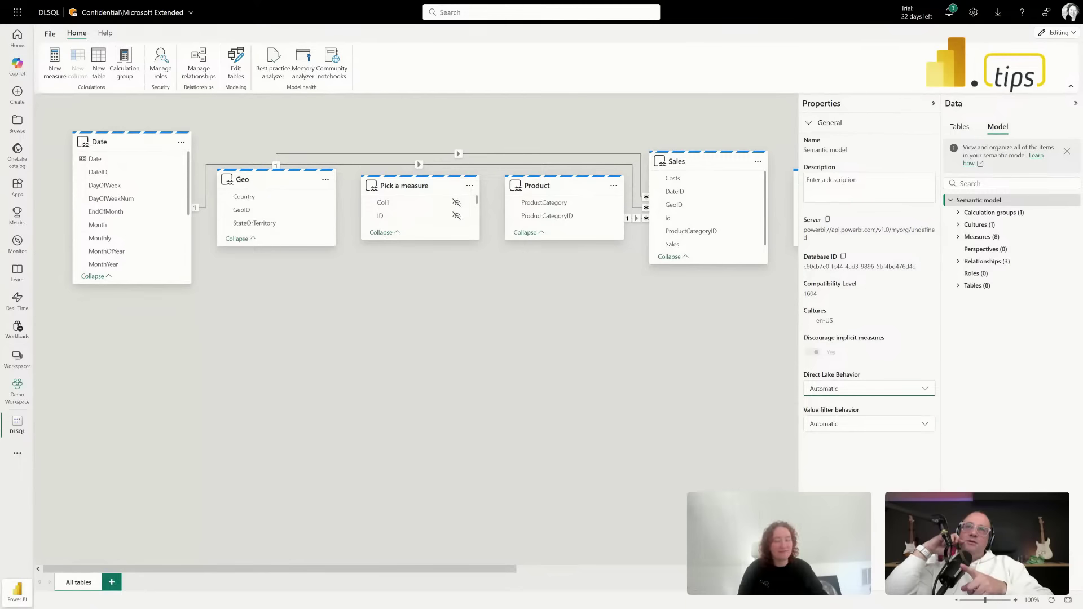
left_click(50, 34)
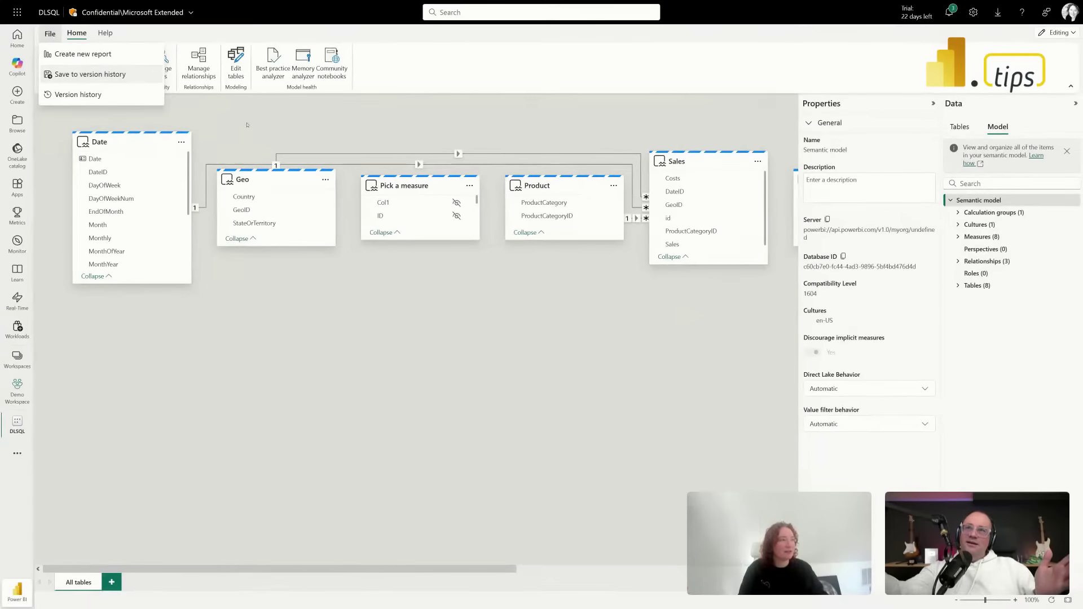
left_click(430, 189)
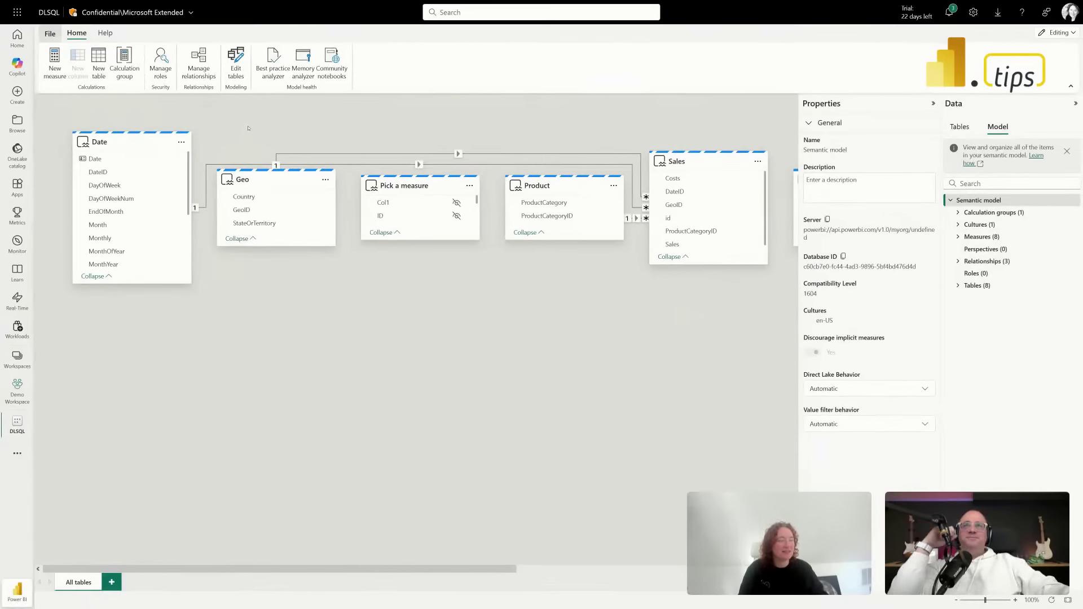